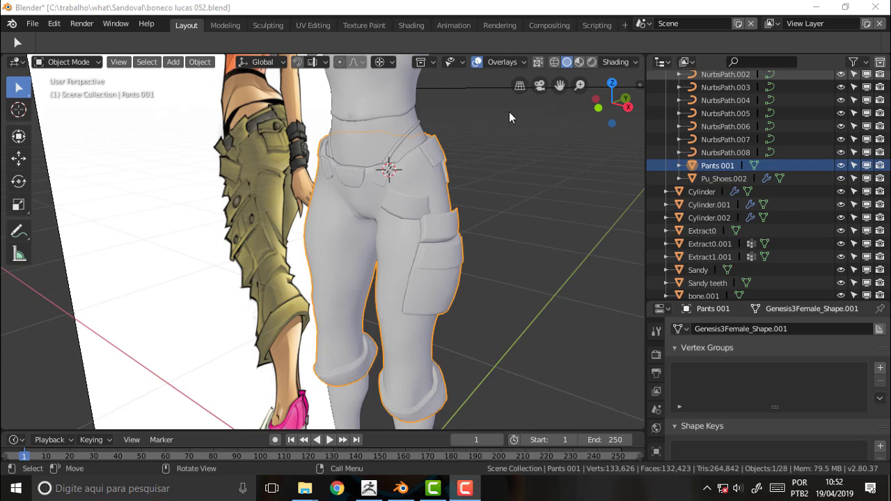
- Frame the character's torso in the viewport and bring up the Z shading pie menu
{"action": "mouse_move", "coordinate": [493, 127]}
{"action": "middle_mouse_down"}
{"action": "mouse_move", "coordinate": [573, 139]}
{"action": "mouse_move", "coordinate": [277, 133]}
{"action": "mouse_move", "coordinate": [405, 139]}
{"action": "mouse_move", "coordinate": [506, 126]}
{"action": "middle_mouse_up"}
{"action": "left_click_drag", "start_coordinate": [559, 84], "coordinate": [566, 348]}
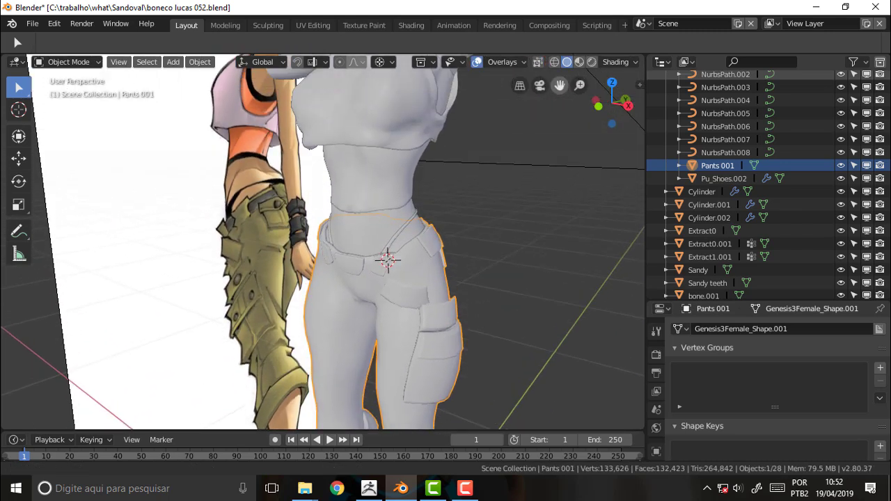
{"action": "mouse_move", "coordinate": [559, 85]}
{"action": "left_mouse_down"}
{"action": "mouse_move", "coordinate": [559, 105]}
{"action": "mouse_move", "coordinate": [557, 7]}
{"action": "mouse_move", "coordinate": [536, 0]}
{"action": "mouse_move", "coordinate": [508, 167]}
{"action": "mouse_move", "coordinate": [497, 141]}
{"action": "left_mouse_up"}
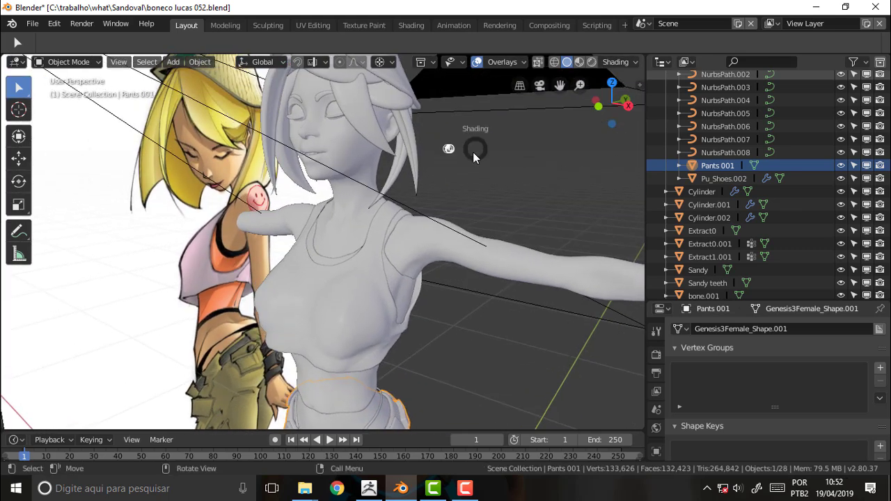
{"action": "key", "text": "z"}
{"action": "left_click", "coordinate": [577, 106]}
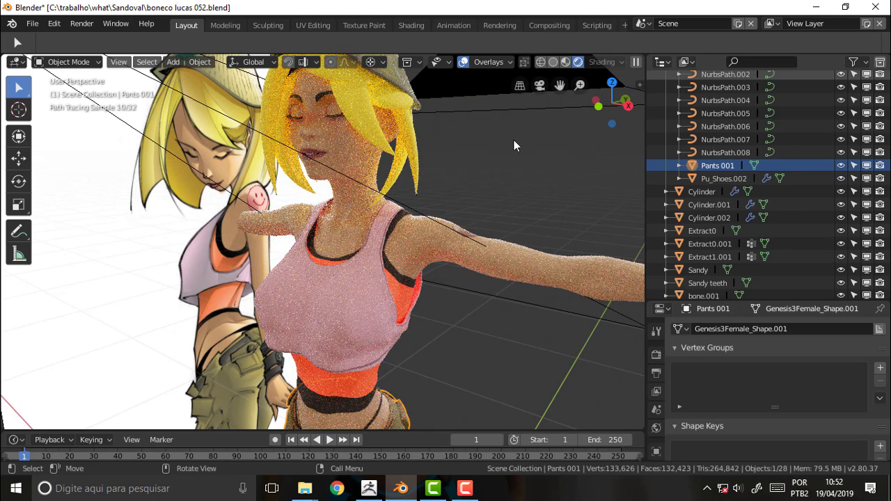
{"action": "mouse_move", "coordinate": [485, 146]}
{"action": "middle_mouse_down"}
{"action": "mouse_move", "coordinate": [558, 133]}
{"action": "mouse_move", "coordinate": [529, 133]}
{"action": "middle_mouse_up"}
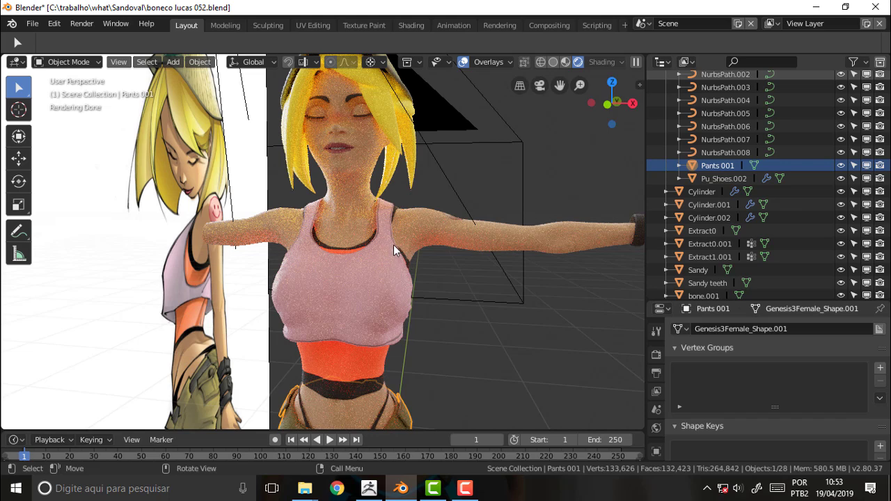
{"action": "middle_click_drag", "start_coordinate": [487, 181], "coordinate": [400, 222]}
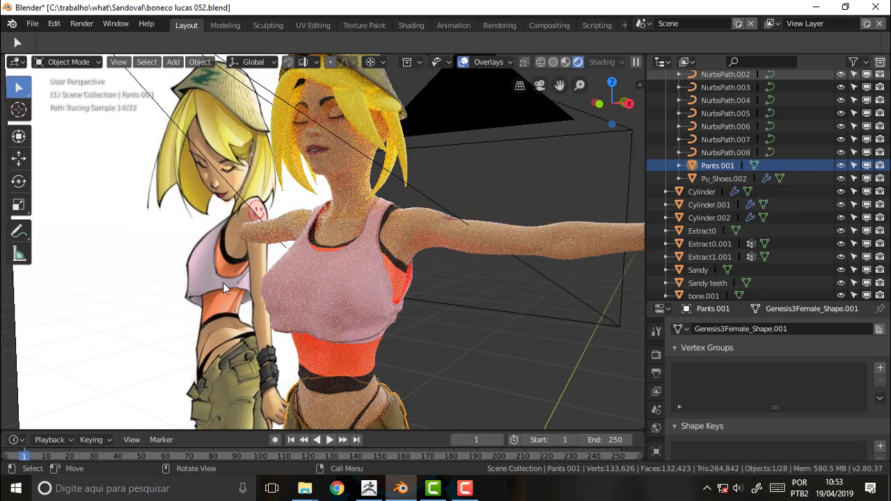
{"action": "middle_click_drag", "start_coordinate": [527, 138], "coordinate": [566, 135]}
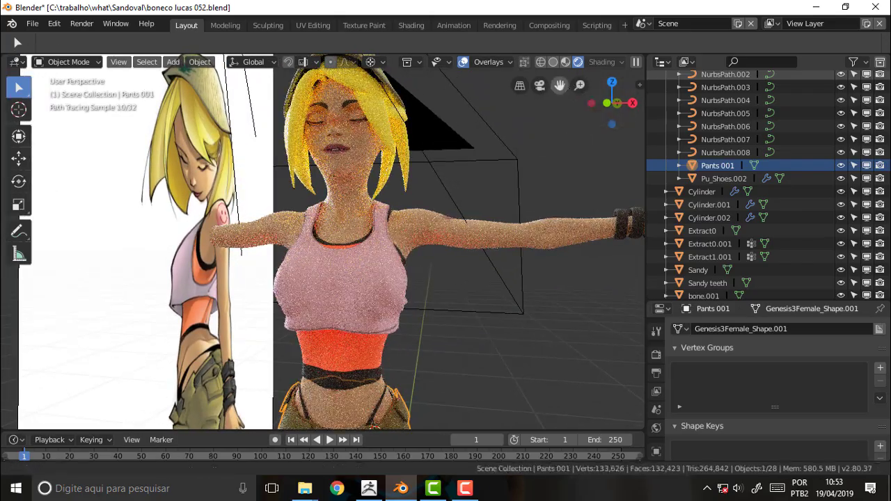
{"action": "mouse_move", "coordinate": [566, 134]}
{"action": "middle_mouse_down", "text": "shift"}
{"action": "mouse_move", "coordinate": [557, 169]}
{"action": "mouse_move", "coordinate": [487, 178]}
{"action": "mouse_move", "coordinate": [556, 161]}
{"action": "mouse_move", "coordinate": [551, 170]}
{"action": "middle_mouse_up", "text": "shift"}
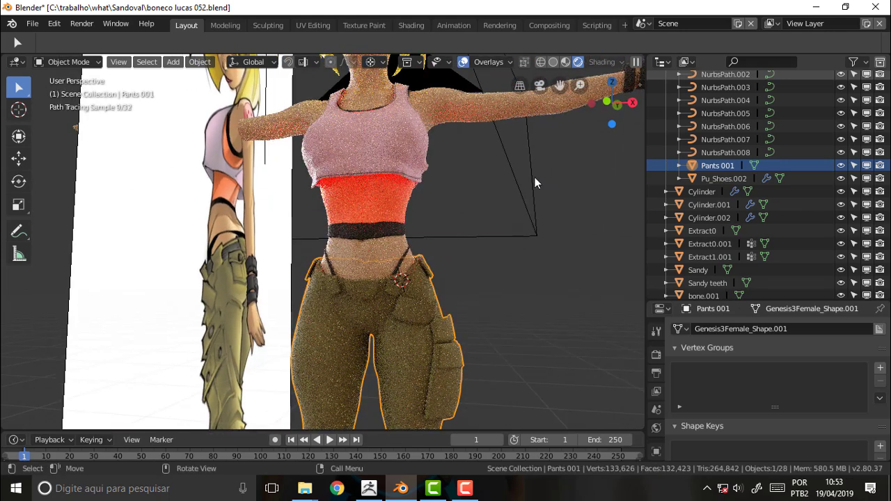
{"action": "right_click", "coordinate": [467, 153]}
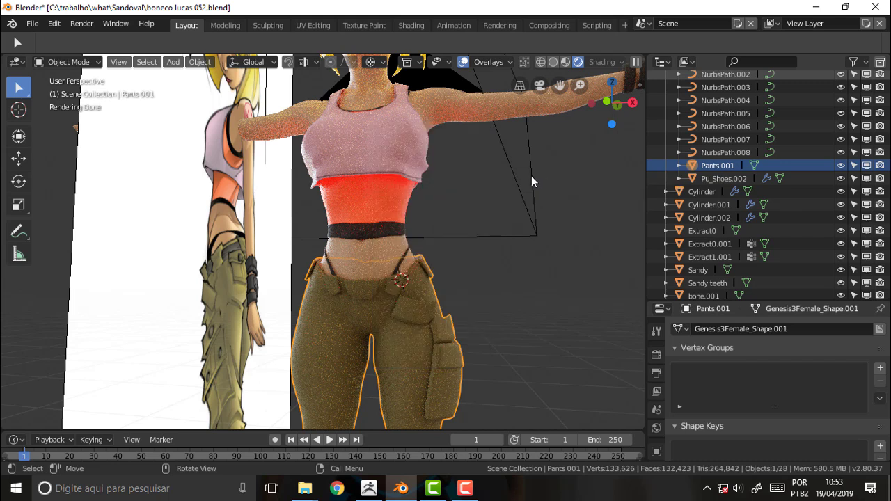
{"action": "key", "text": "z"}
{"action": "left_click", "coordinate": [550, 182]}
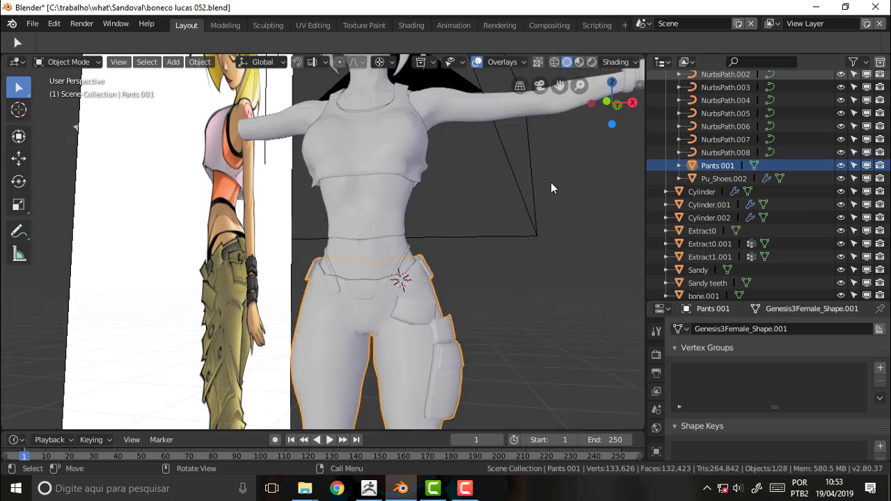
{"action": "mouse_move", "coordinate": [537, 184]}
{"action": "middle_mouse_down"}
{"action": "mouse_move", "coordinate": [237, 199]}
{"action": "mouse_move", "coordinate": [361, 256]}
{"action": "middle_mouse_up"}
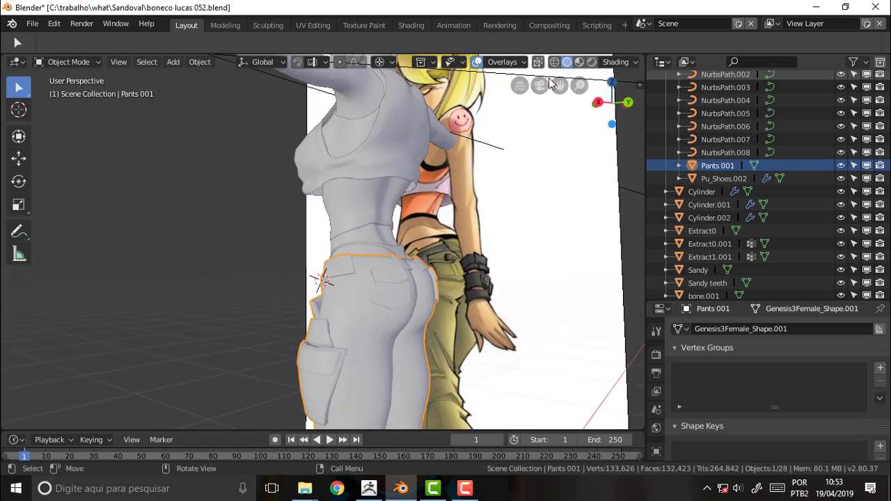
{"action": "middle_click_drag", "start_coordinate": [400, 282], "coordinate": [404, 83], "text": "shift"}
{"action": "middle_click_drag", "start_coordinate": [533, 244], "coordinate": [533, 150], "text": "shift"}
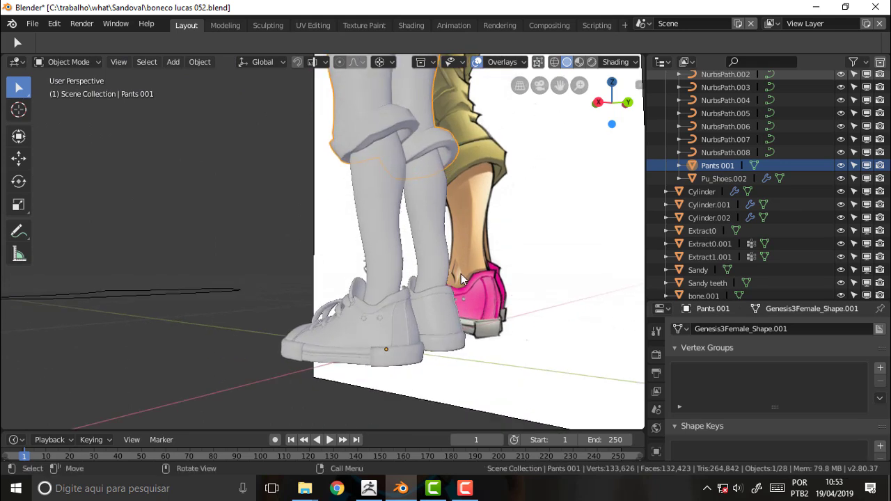
{"action": "middle_click_drag", "start_coordinate": [460, 274], "coordinate": [472, 325]}
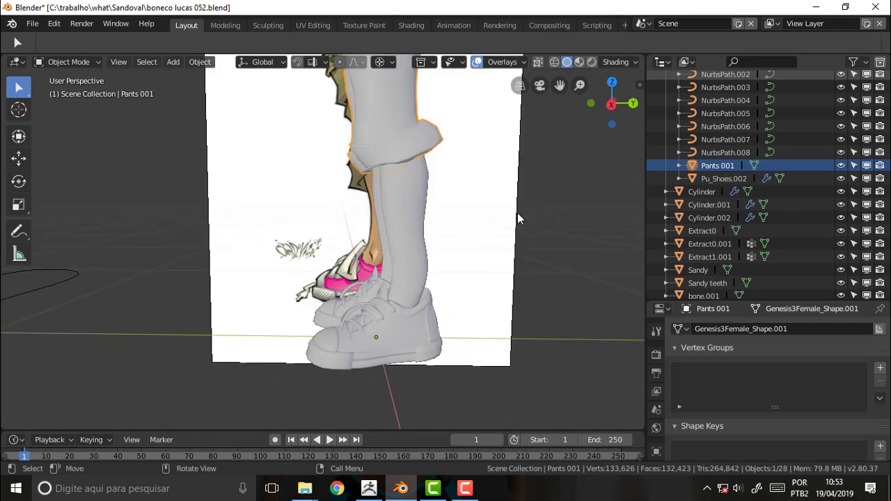
{"action": "middle_click_drag", "start_coordinate": [557, 125], "coordinate": [481, 149]}
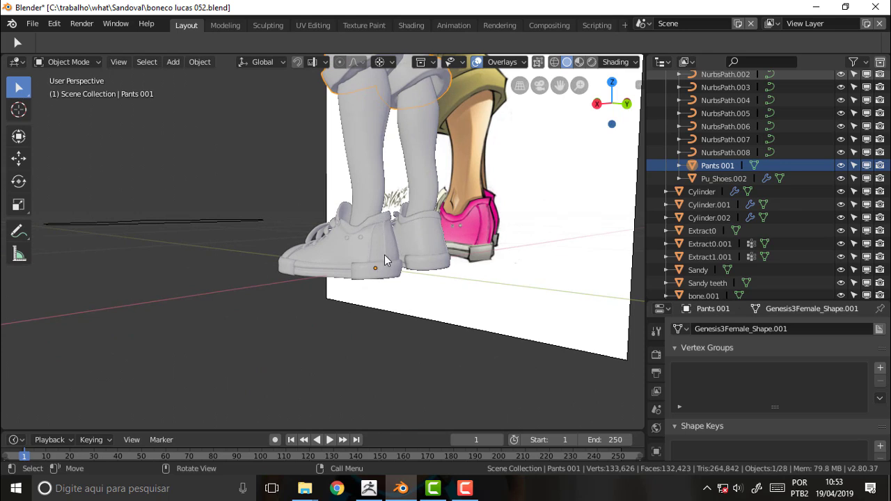
{"action": "mouse_move", "coordinate": [373, 282]}
{"action": "middle_mouse_down"}
{"action": "mouse_move", "coordinate": [493, 270]}
{"action": "mouse_move", "coordinate": [507, 280]}
{"action": "mouse_move", "coordinate": [590, 276]}
{"action": "mouse_move", "coordinate": [536, 283]}
{"action": "middle_mouse_up"}
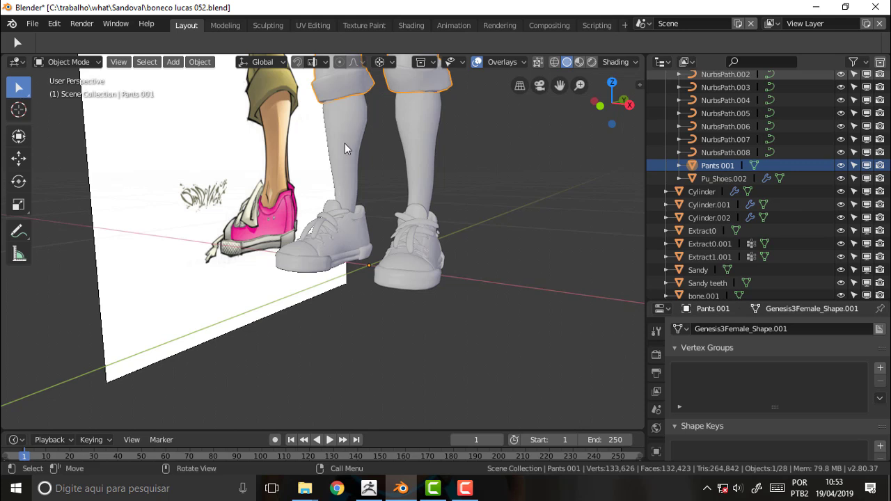
{"action": "left_click_drag", "start_coordinate": [560, 84], "coordinate": [535, 157]}
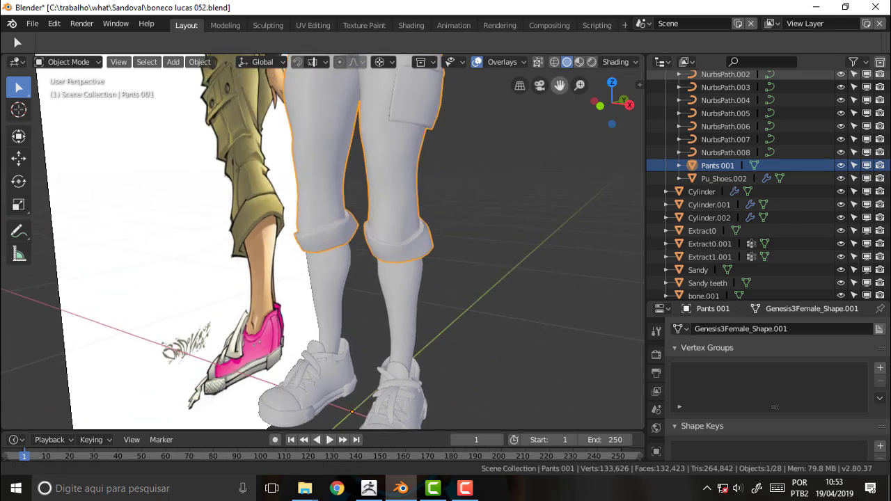
{"action": "mouse_move", "coordinate": [535, 163]}
{"action": "middle_mouse_down"}
{"action": "mouse_move", "coordinate": [364, 144]}
{"action": "mouse_move", "coordinate": [367, 156]}
{"action": "mouse_move", "coordinate": [551, 151]}
{"action": "middle_mouse_up"}
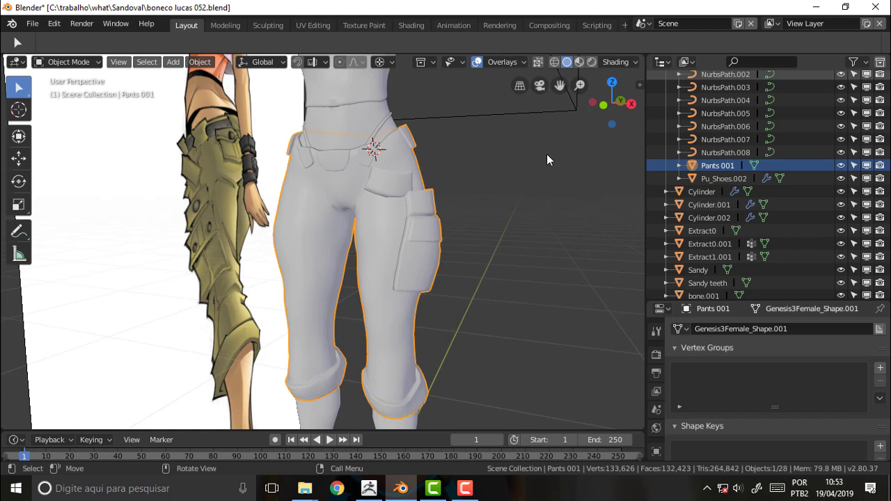
{"action": "mouse_move", "coordinate": [549, 161]}
{"action": "middle_mouse_down"}
{"action": "mouse_move", "coordinate": [378, 156]}
{"action": "mouse_move", "coordinate": [551, 163]}
{"action": "middle_mouse_up"}
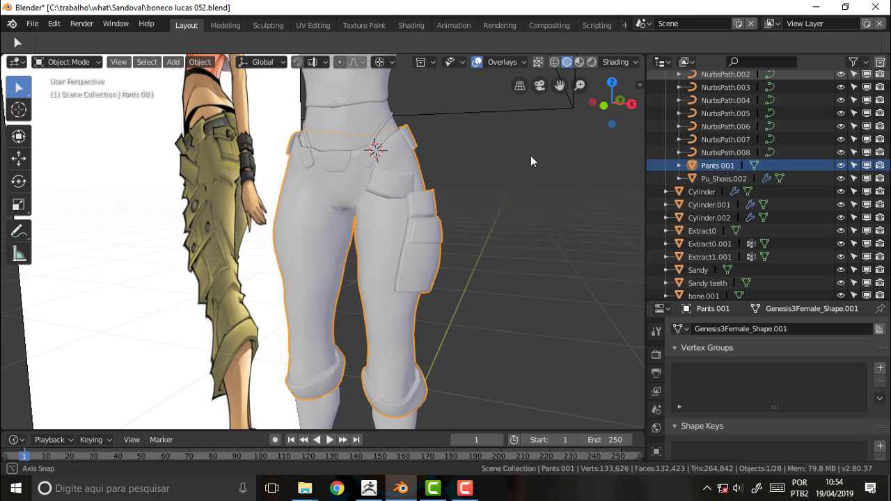
{"action": "mouse_move", "coordinate": [531, 156]}
{"action": "middle_mouse_down"}
{"action": "mouse_move", "coordinate": [391, 156]}
{"action": "mouse_move", "coordinate": [540, 165]}
{"action": "middle_mouse_up"}
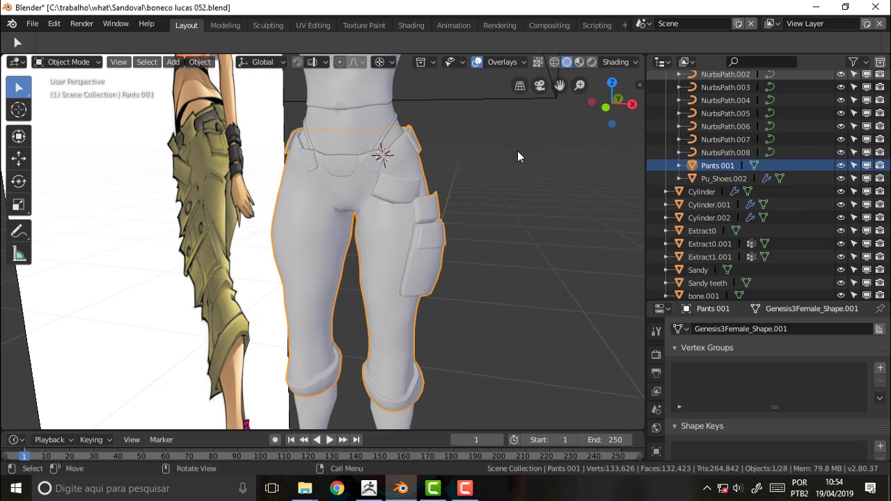
{"action": "mouse_move", "coordinate": [517, 150]}
{"action": "middle_mouse_down"}
{"action": "mouse_move", "coordinate": [372, 153]}
{"action": "mouse_move", "coordinate": [451, 160]}
{"action": "mouse_move", "coordinate": [524, 146]}
{"action": "middle_mouse_up"}
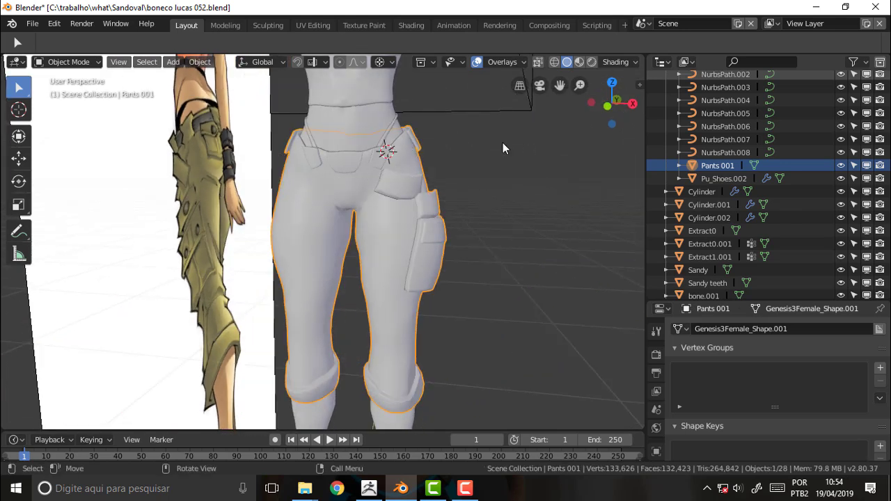
{"action": "left_click", "coordinate": [68, 62]}
- Inspect the Pants 001 wireframe from front and back in Edit Mode, then return to Object Mode
{"action": "left_click", "coordinate": [73, 87]}
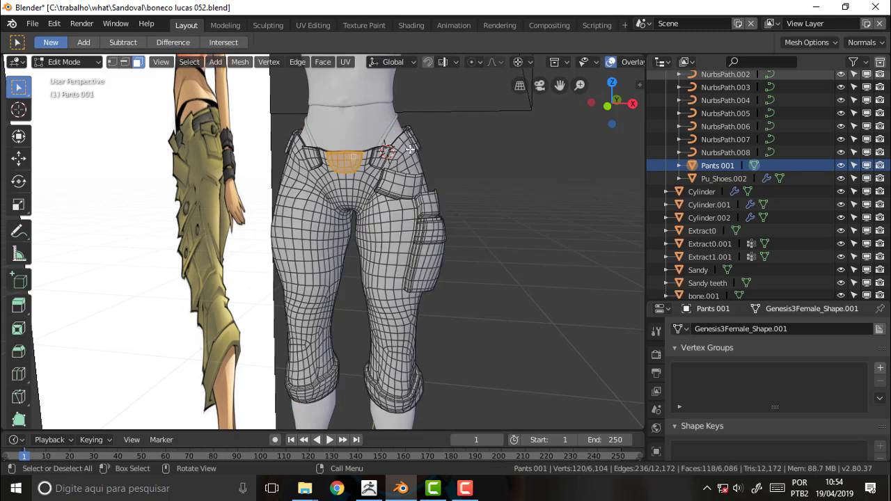
{"action": "middle_click_drag", "start_coordinate": [501, 136], "coordinate": [362, 140]}
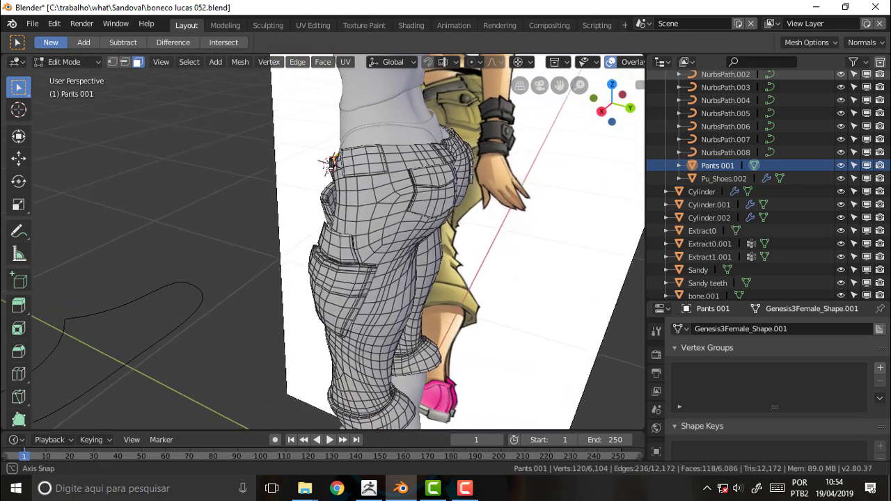
{"action": "middle_click_drag", "start_coordinate": [324, 164], "coordinate": [465, 157]}
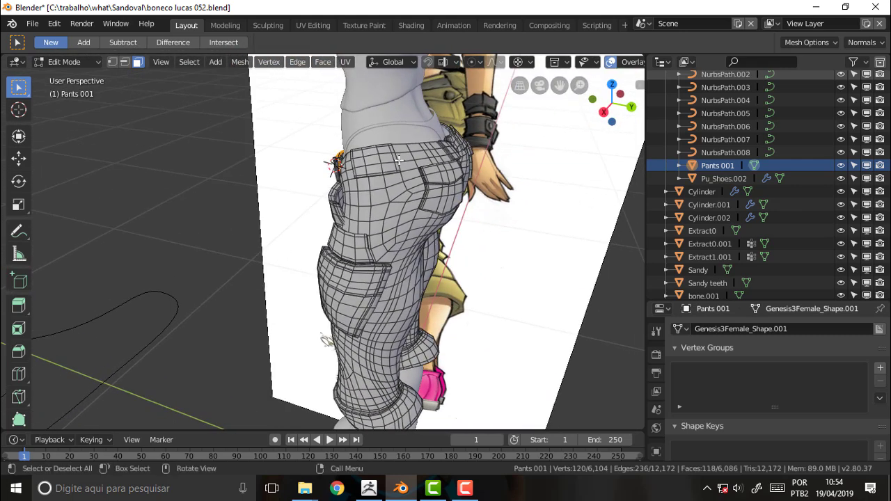
{"action": "middle_click_drag", "start_coordinate": [199, 169], "coordinate": [418, 146]}
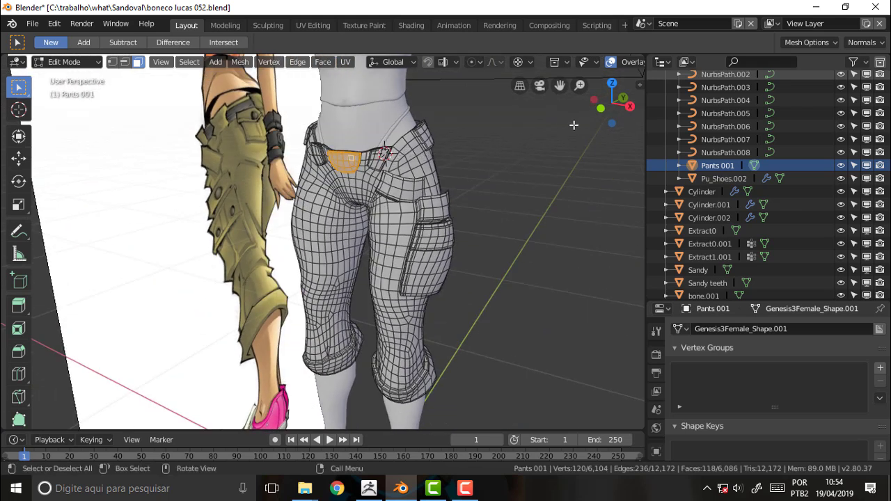
{"action": "mouse_move", "coordinate": [564, 129]}
{"action": "middle_mouse_down"}
{"action": "mouse_move", "coordinate": [313, 133]}
{"action": "mouse_move", "coordinate": [536, 124]}
{"action": "mouse_move", "coordinate": [464, 146]}
{"action": "middle_mouse_up"}
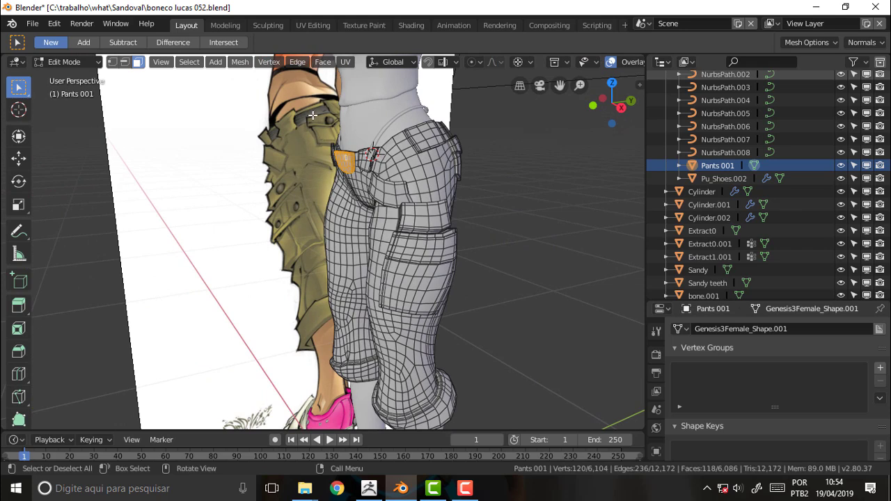
{"action": "mouse_move", "coordinate": [486, 157]}
{"action": "middle_mouse_down"}
{"action": "mouse_move", "coordinate": [583, 151]}
{"action": "mouse_move", "coordinate": [559, 151]}
{"action": "middle_mouse_up"}
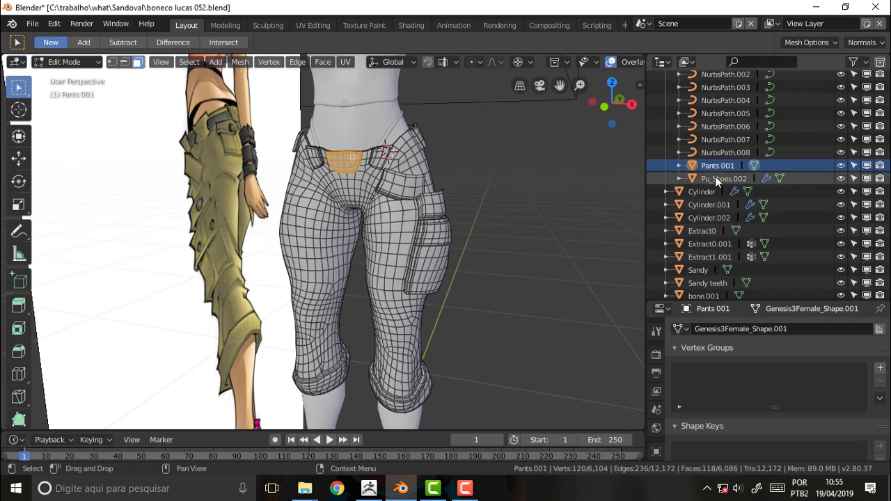
{"action": "left_click", "coordinate": [67, 62]}
{"action": "left_click", "coordinate": [70, 75]}
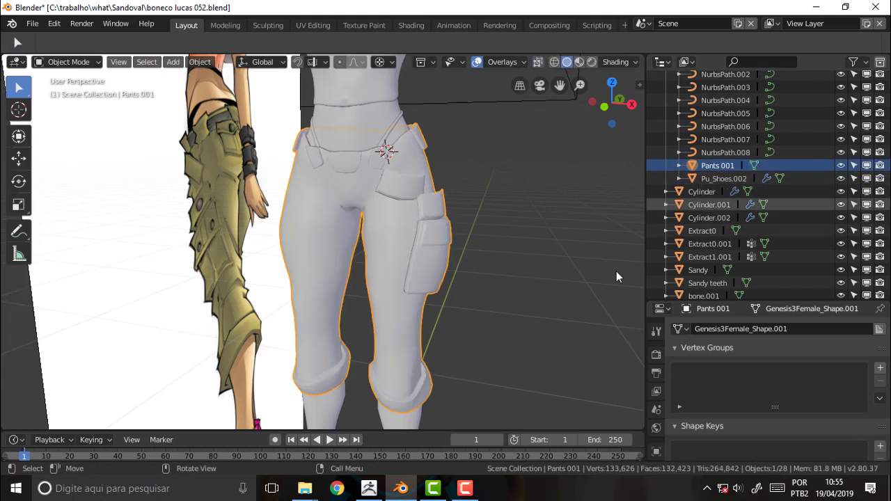
- Toggle Pants 001's visibility to compare it with the body, then open the new-file templates
{"action": "left_click", "coordinate": [840, 165]}
{"action": "left_click", "coordinate": [840, 165]}
{"action": "left_click", "coordinate": [840, 165]}
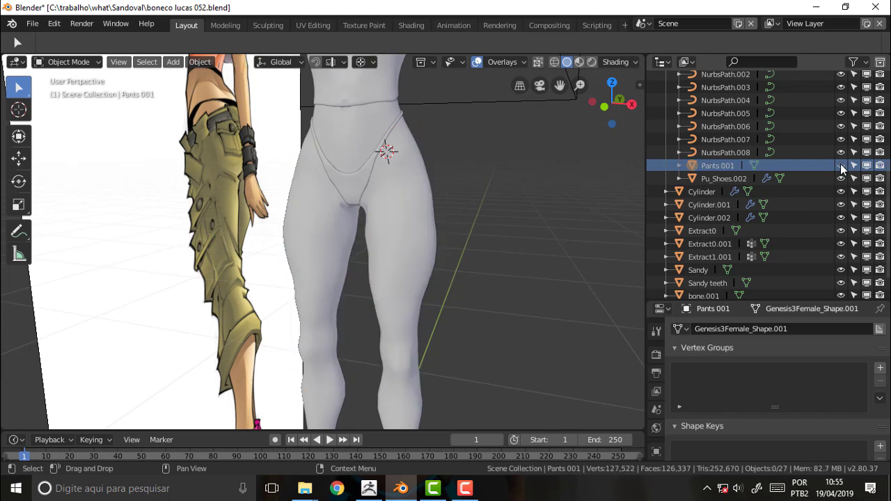
{"action": "left_click", "coordinate": [840, 165]}
{"action": "mouse_move", "coordinate": [569, 168]}
{"action": "middle_mouse_down"}
{"action": "mouse_move", "coordinate": [360, 159]}
{"action": "mouse_move", "coordinate": [382, 183]}
{"action": "mouse_move", "coordinate": [357, 179]}
{"action": "mouse_move", "coordinate": [524, 164]}
{"action": "mouse_move", "coordinate": [464, 141]}
{"action": "middle_mouse_up"}
{"action": "left_click", "coordinate": [32, 23]}
{"action": "mouse_move", "coordinate": [49, 39]}
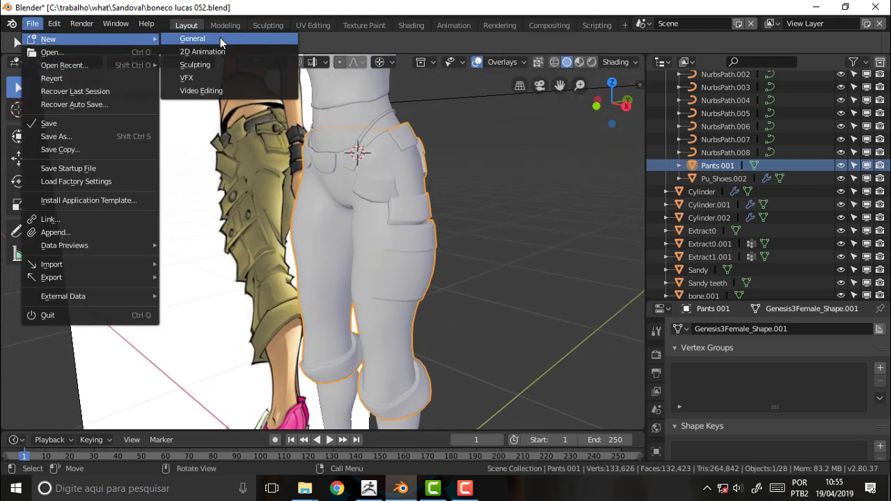
- Start a General file and delete its default cube and light
{"action": "left_click", "coordinate": [220, 38]}
{"action": "key", "text": "Delete"}
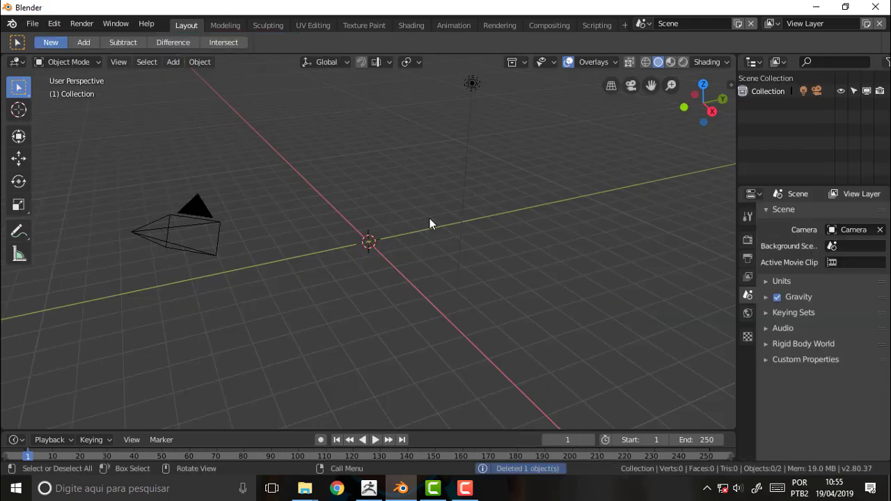
{"action": "left_click", "coordinate": [465, 94]}
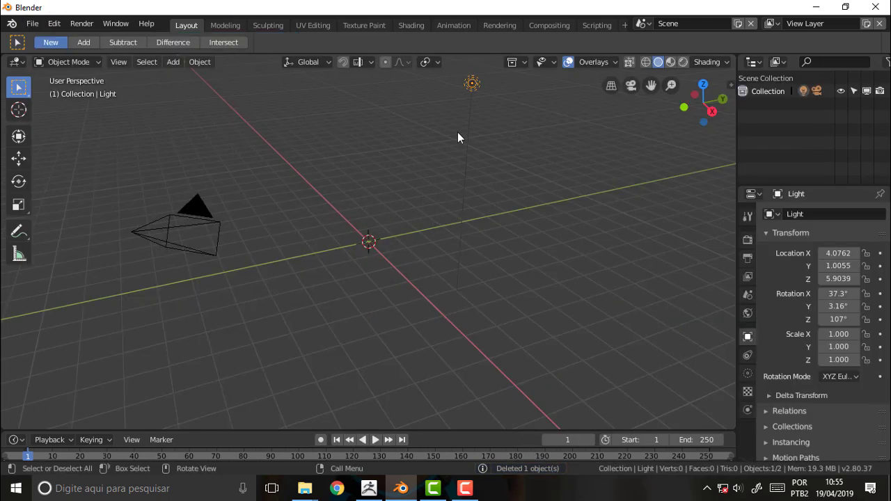
{"action": "key", "text": "Delete"}
- Start an Append and browse to the C:\trabalho\what\Sandoval folder
{"action": "left_click", "coordinate": [32, 24]}
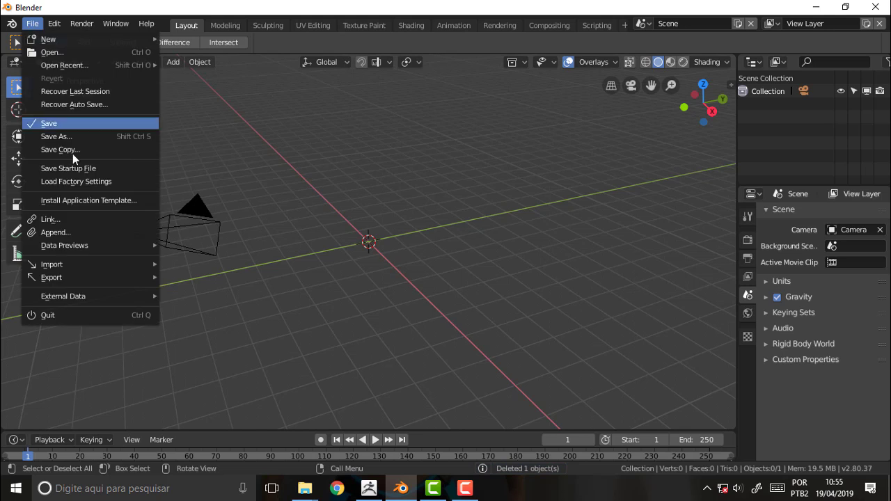
{"action": "left_click", "coordinate": [70, 232]}
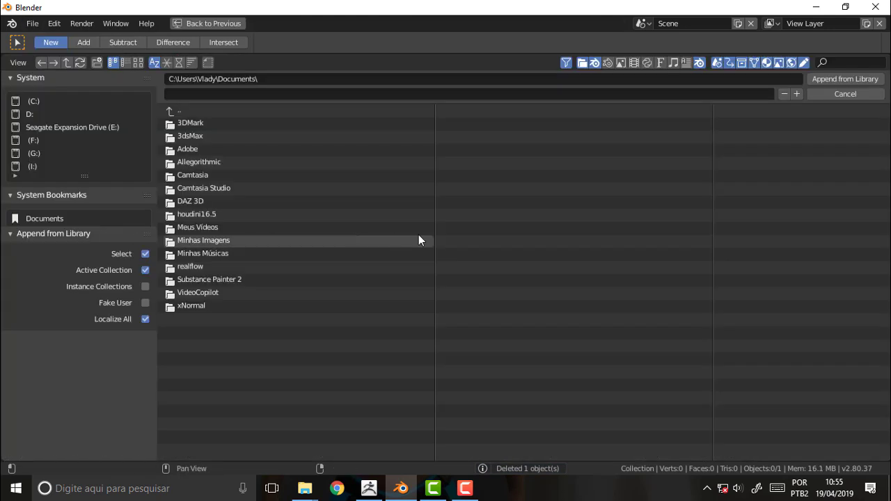
{"action": "left_click", "coordinate": [27, 101]}
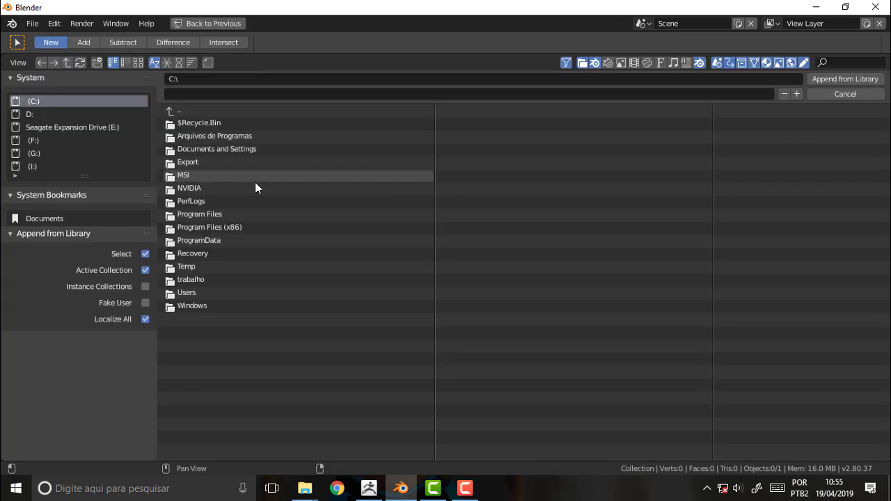
{"action": "double_click", "coordinate": [193, 279]}
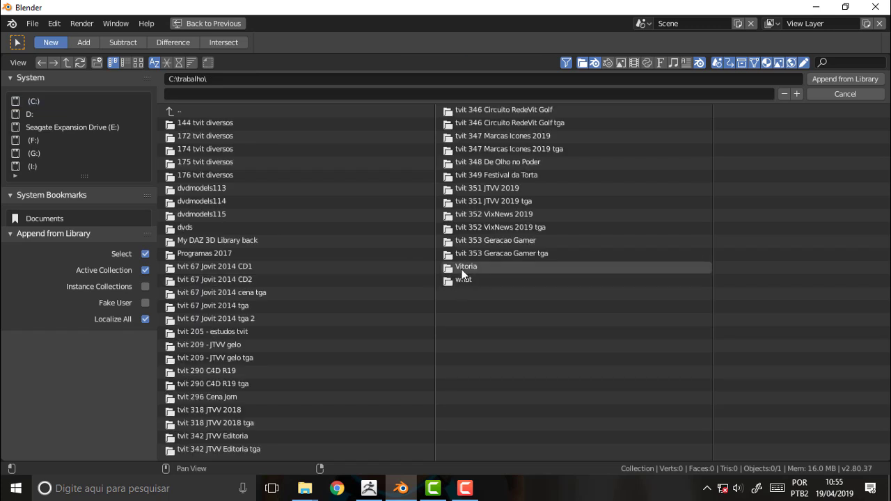
{"action": "double_click", "coordinate": [461, 277]}
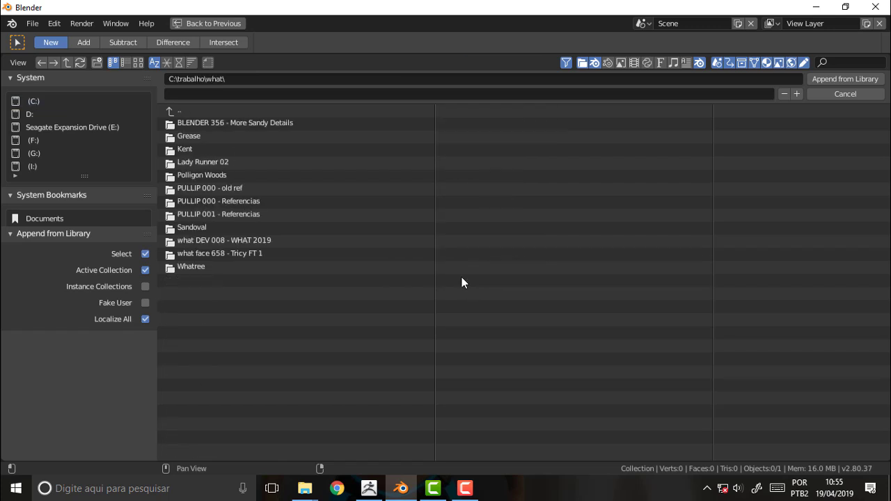
{"action": "double_click", "coordinate": [203, 164]}
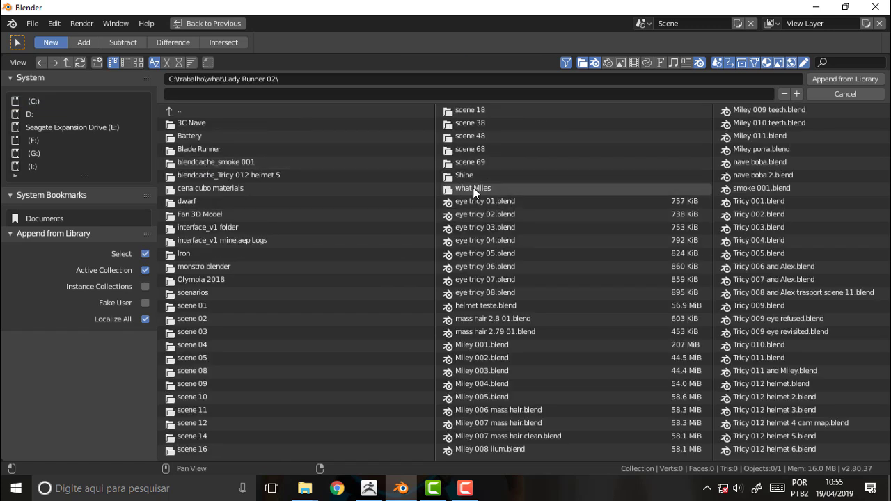
{"action": "left_click", "coordinate": [171, 110]}
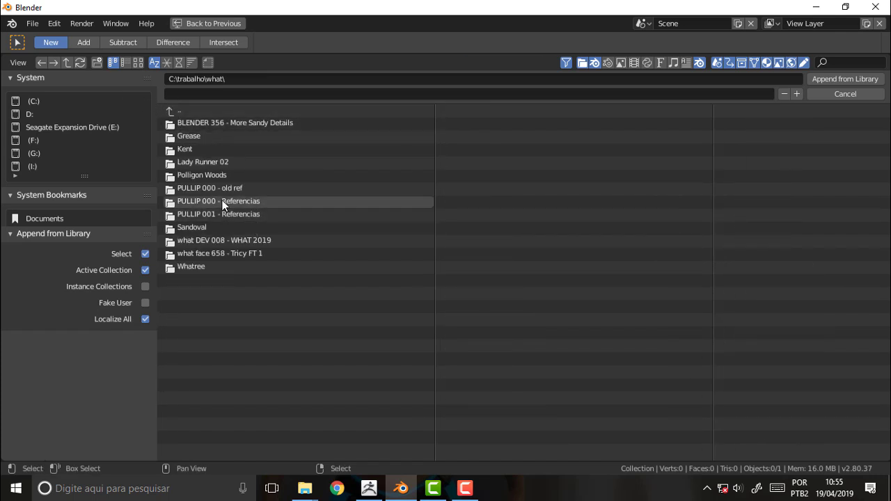
{"action": "left_click", "coordinate": [190, 227]}
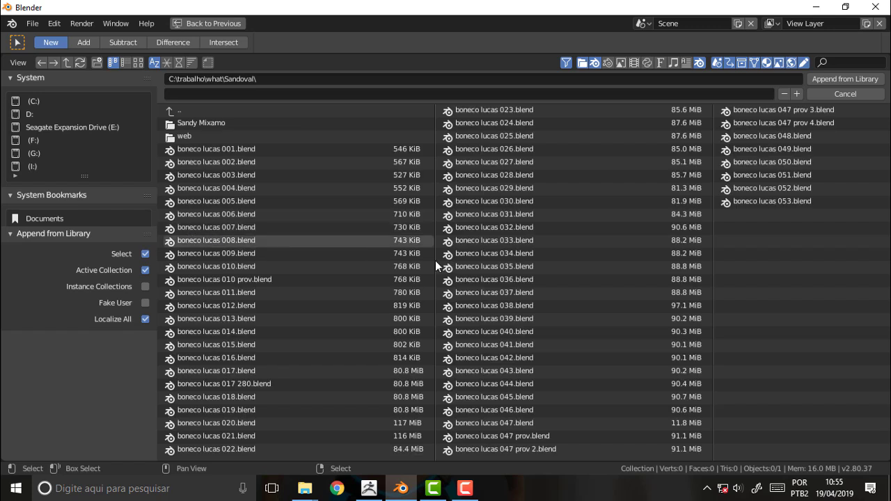
- Append Pants 001 from boneco lucas 052.blend and zoom in to frame it
{"action": "double_click", "coordinate": [749, 190]}
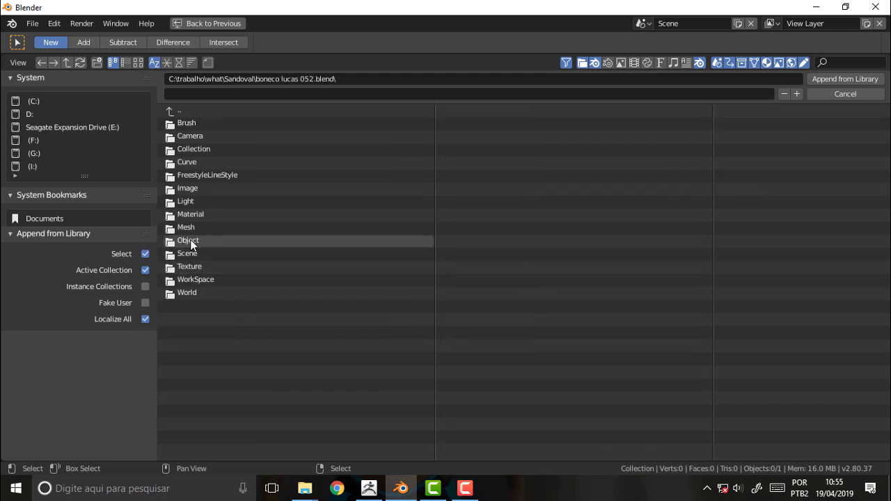
{"action": "left_click", "coordinate": [192, 245]}
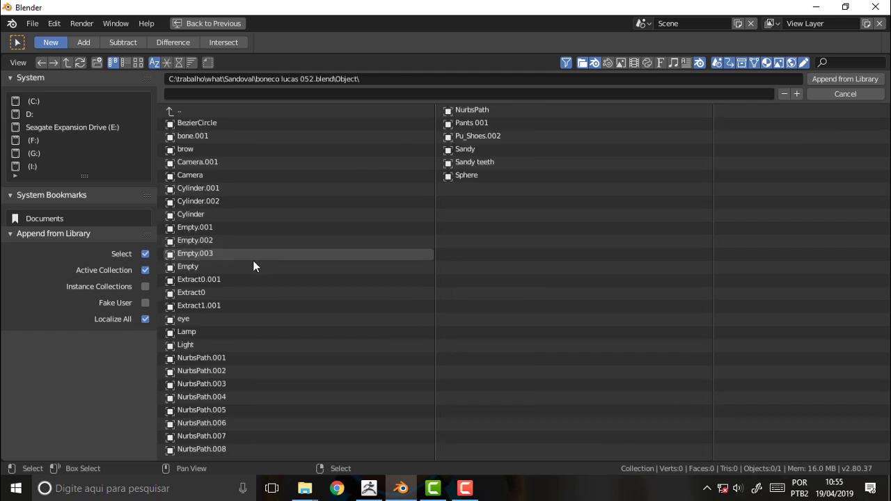
{"action": "left_click", "coordinate": [470, 123]}
{"action": "left_click", "coordinate": [841, 78]}
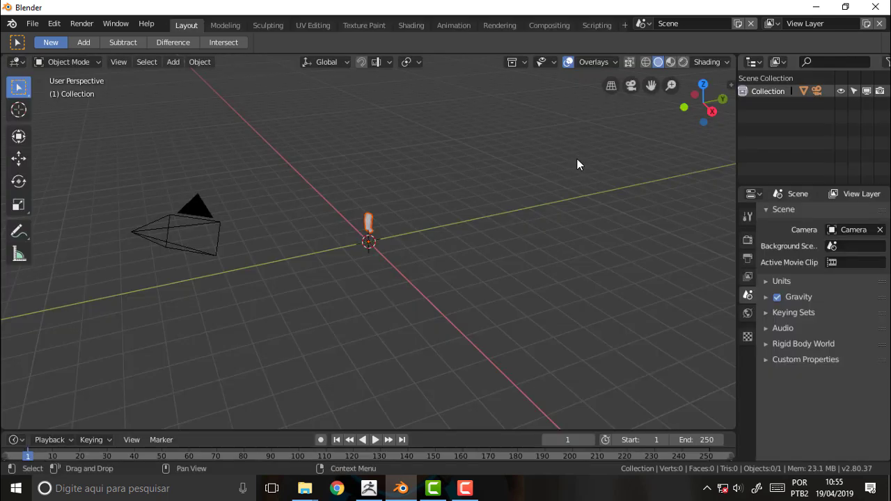
{"action": "scroll", "coordinate": [397, 201], "scroll_direction": "up", "scroll_amount": 4}
{"action": "scroll", "coordinate": [397, 201], "scroll_direction": "up", "scroll_amount": 4}
{"action": "scroll", "coordinate": [404, 196], "scroll_direction": "up", "scroll_amount": 3}
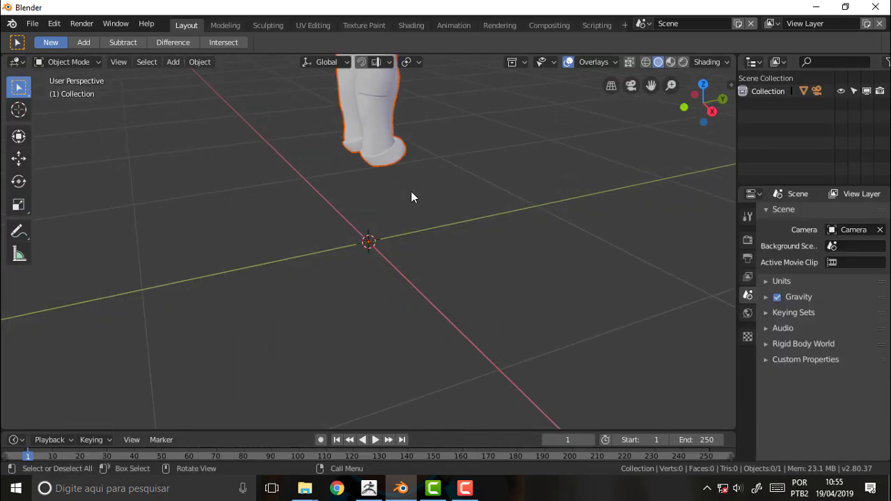
{"action": "left_click_drag", "start_coordinate": [653, 86], "coordinate": [573, 122]}
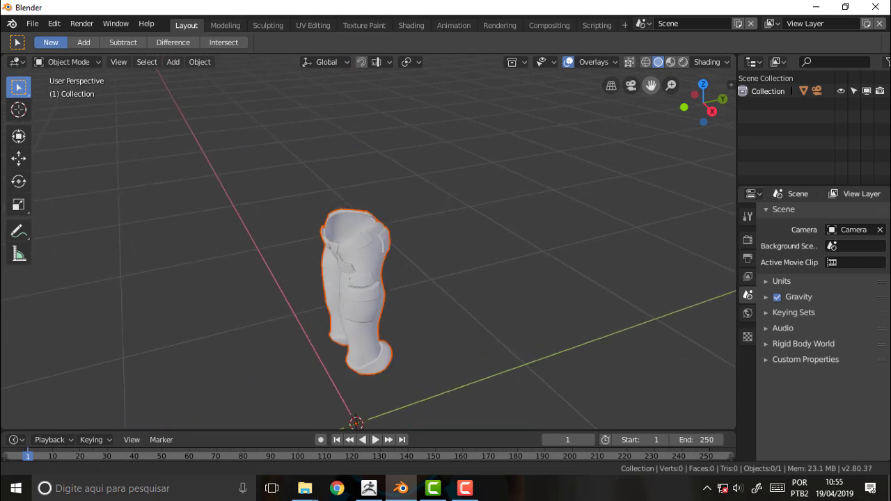
- Look over the appended pants, check the File > Export formats, and switch to ZBrush
{"action": "mouse_move", "coordinate": [703, 97]}
{"action": "left_mouse_down"}
{"action": "mouse_move", "coordinate": [736, 92]}
{"action": "mouse_move", "coordinate": [619, 113]}
{"action": "left_mouse_up"}
{"action": "scroll", "coordinate": [483, 223], "scroll_direction": "up", "scroll_amount": 1}
{"action": "scroll", "coordinate": [484, 223], "scroll_direction": "up", "scroll_amount": 2}
{"action": "scroll", "coordinate": [482, 212], "scroll_direction": "down", "scroll_amount": 1}
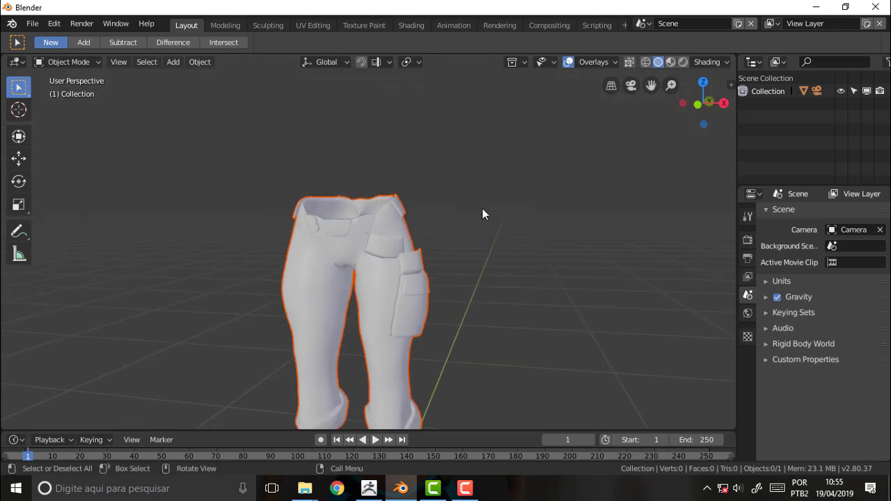
{"action": "left_click", "coordinate": [31, 26]}
{"action": "mouse_move", "coordinate": [51, 277]}
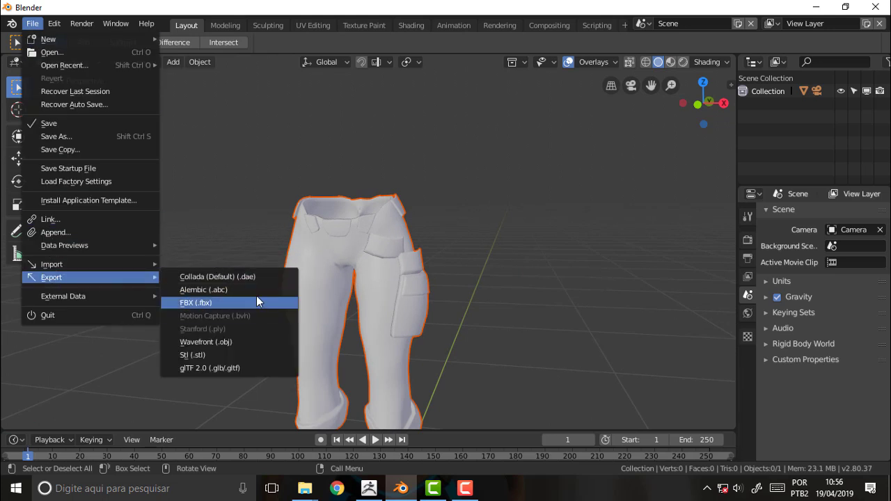
{"action": "left_click", "coordinate": [369, 487]}
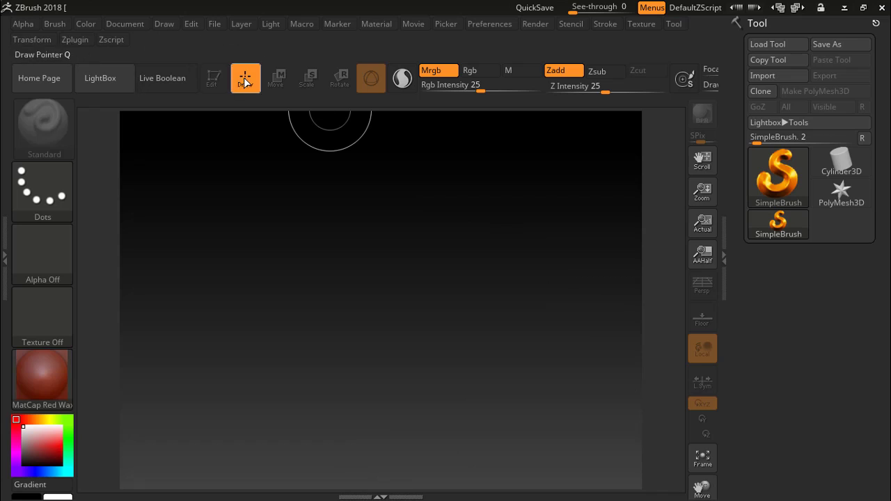
- Start an FBX import from the FBX ExportImport plugin and browse the drives for the file
{"action": "left_click", "coordinate": [73, 40]}
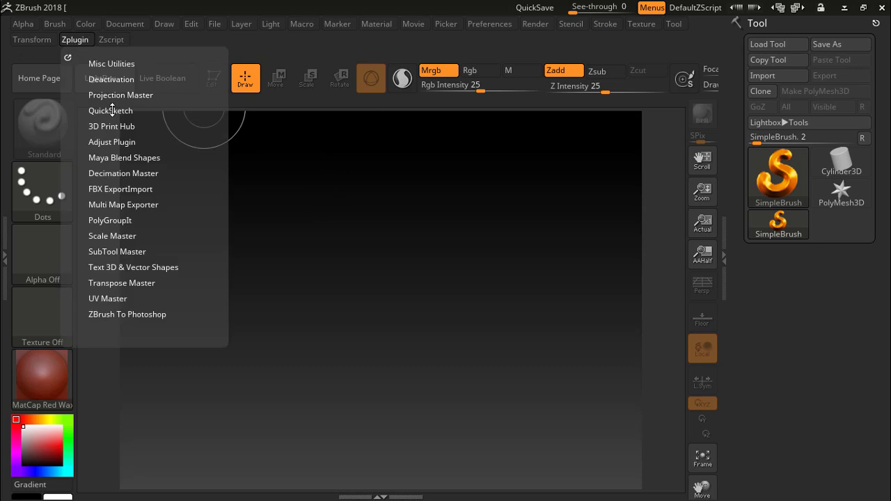
{"action": "left_click", "coordinate": [124, 189]}
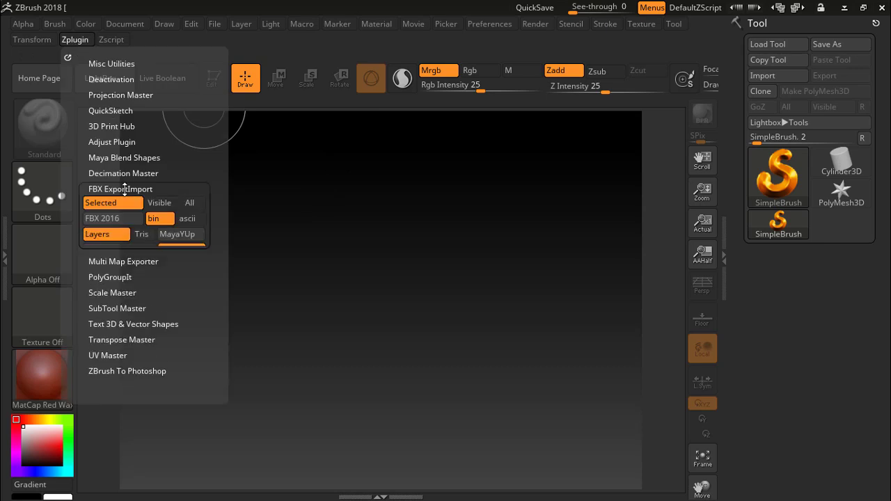
{"action": "left_click", "coordinate": [114, 309]}
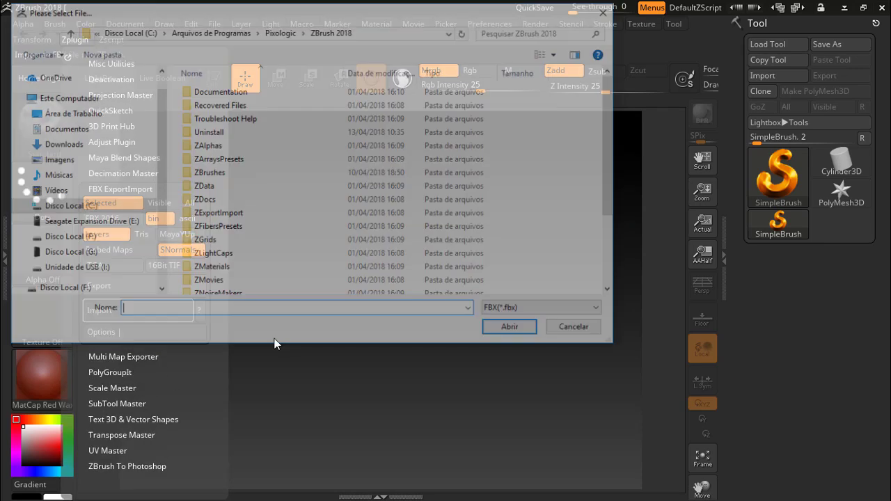
{"action": "left_click", "coordinate": [78, 198]}
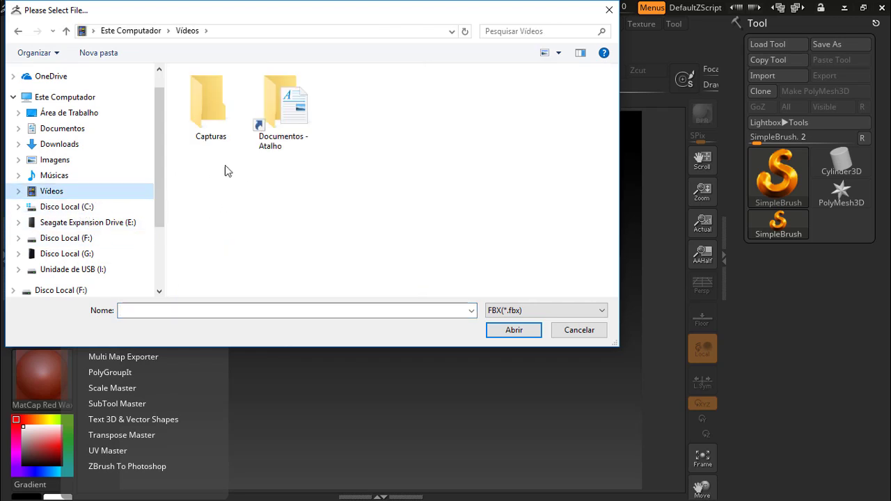
{"action": "left_click", "coordinate": [66, 238]}
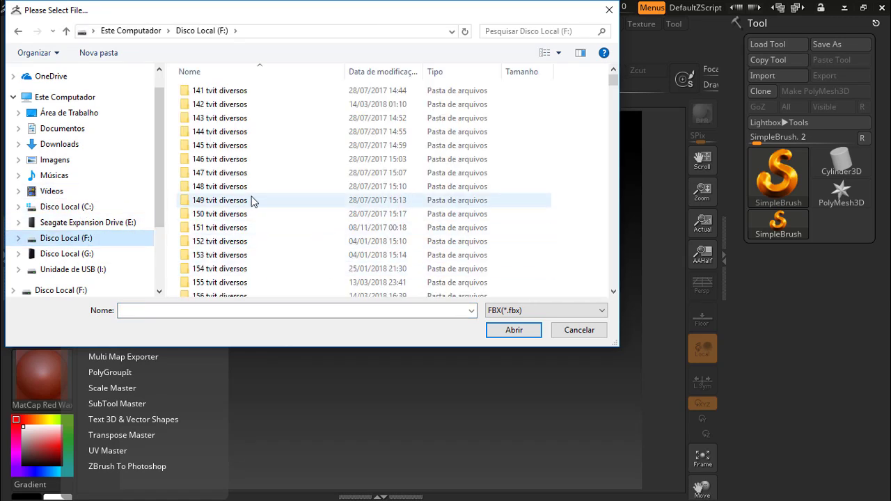
{"action": "left_click", "coordinate": [75, 207]}
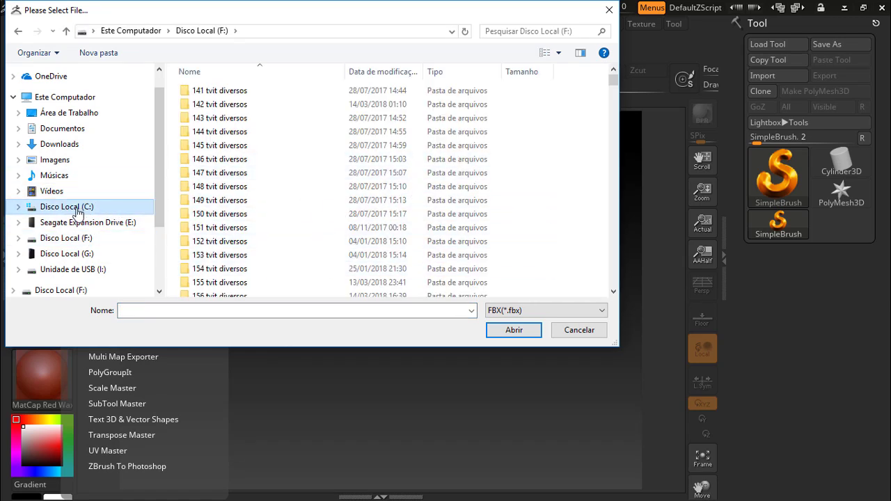
- Import Sandy pants.fbx from C:\trabalho\what\Sandoval
{"action": "double_click", "coordinate": [463, 185]}
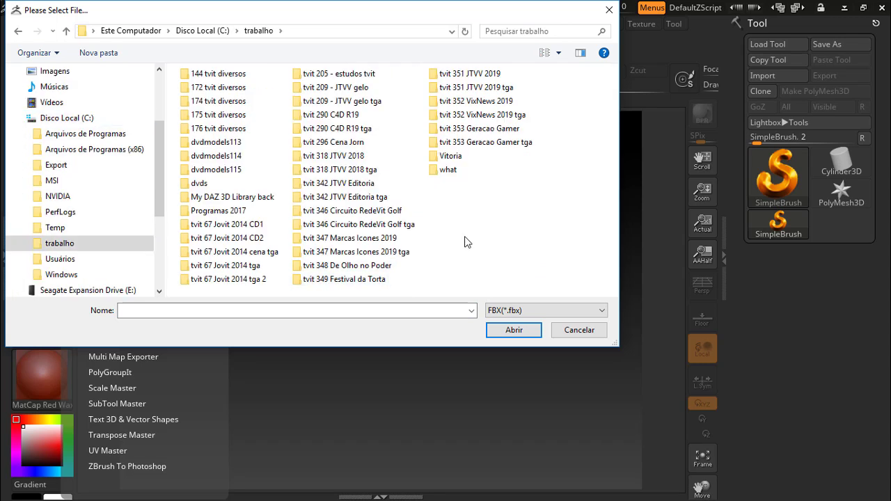
{"action": "double_click", "coordinate": [451, 172]}
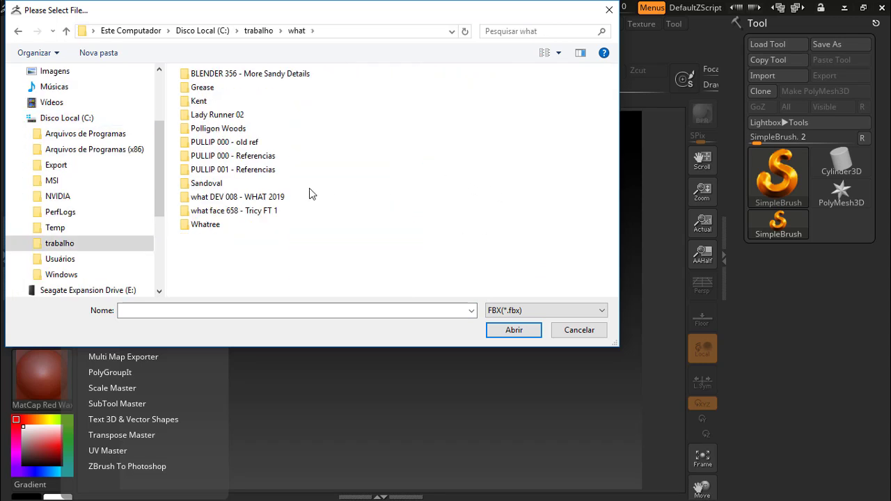
{"action": "double_click", "coordinate": [206, 185]}
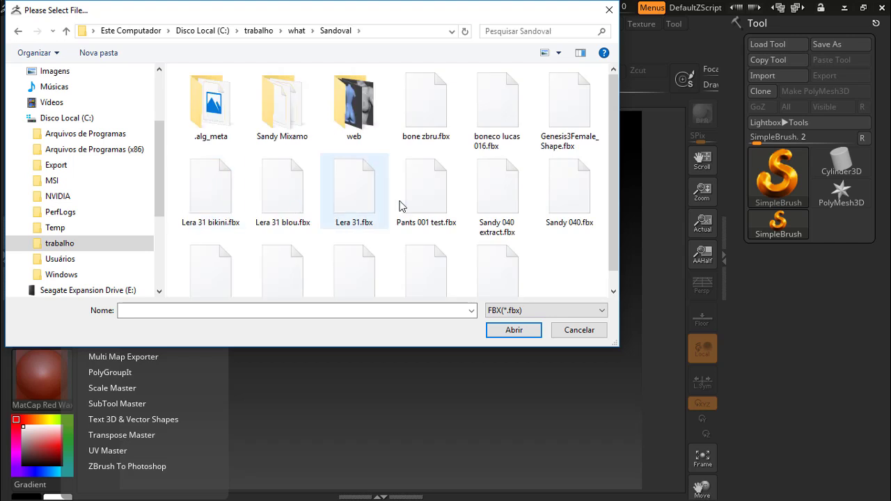
{"action": "scroll", "coordinate": [616, 209], "scroll_direction": "down", "scroll_amount": 1}
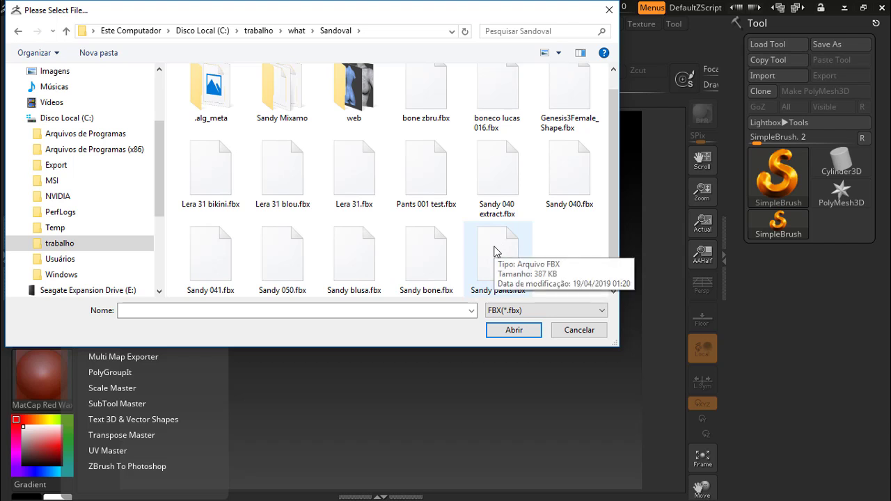
{"action": "left_click", "coordinate": [492, 272]}
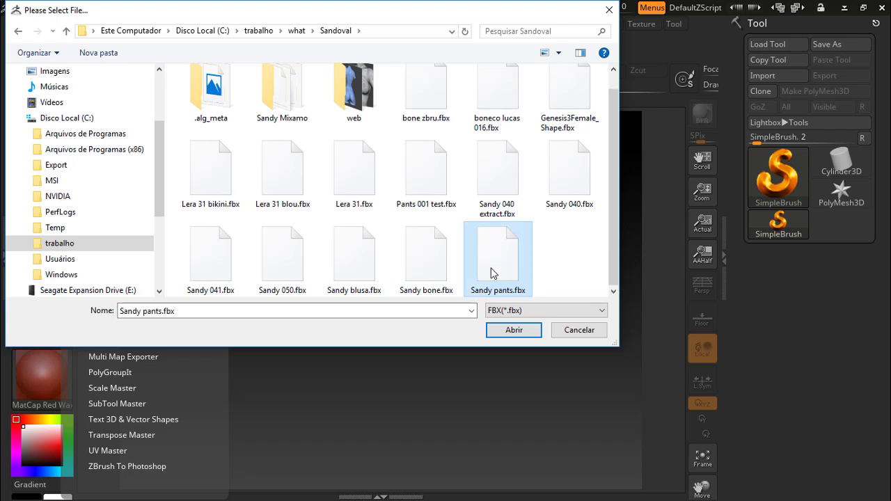
{"action": "left_click", "coordinate": [516, 331]}
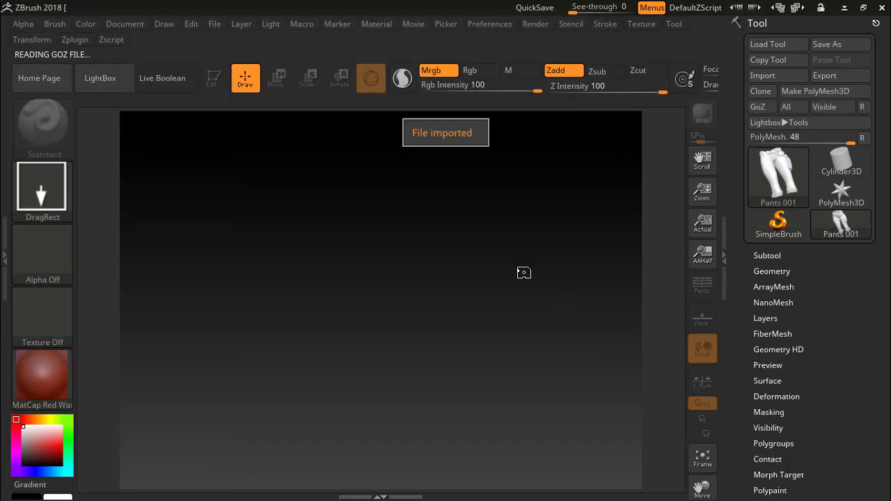
- Draw Pants 001 on the canvas in Edit mode with MatCap Gray and the compact_UI layout
{"action": "mouse_move", "coordinate": [404, 299]}
{"action": "left_mouse_down"}
{"action": "mouse_move", "coordinate": [393, 484]}
{"action": "mouse_move", "coordinate": [417, 489]}
{"action": "left_mouse_up"}
{"action": "key", "text": "t"}
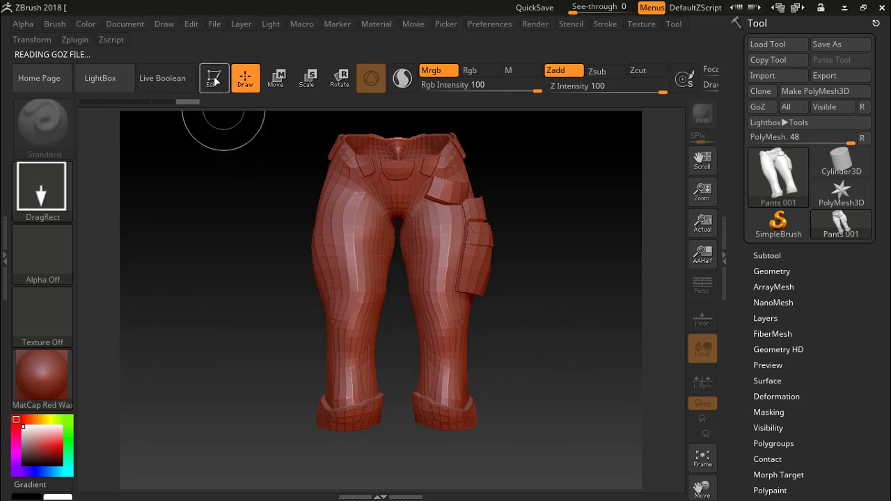
{"action": "left_click", "coordinate": [36, 377]}
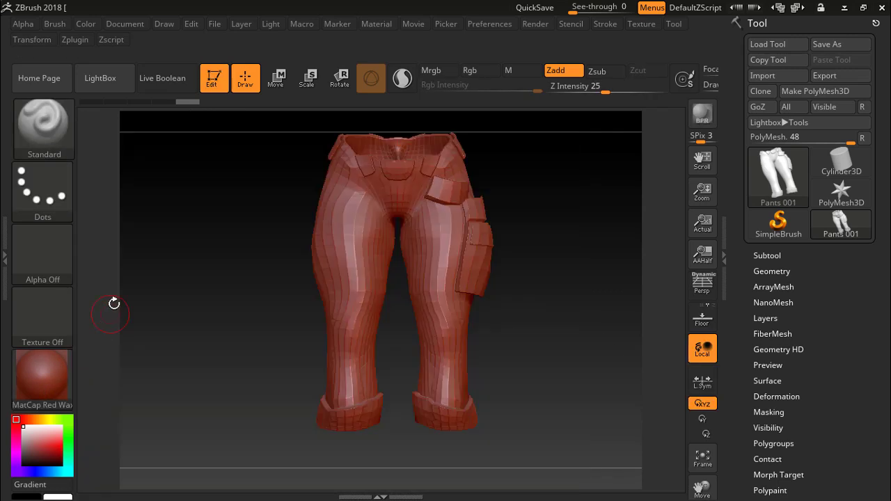
{"action": "left_click", "coordinate": [46, 378]}
{"action": "left_click", "coordinate": [201, 158]}
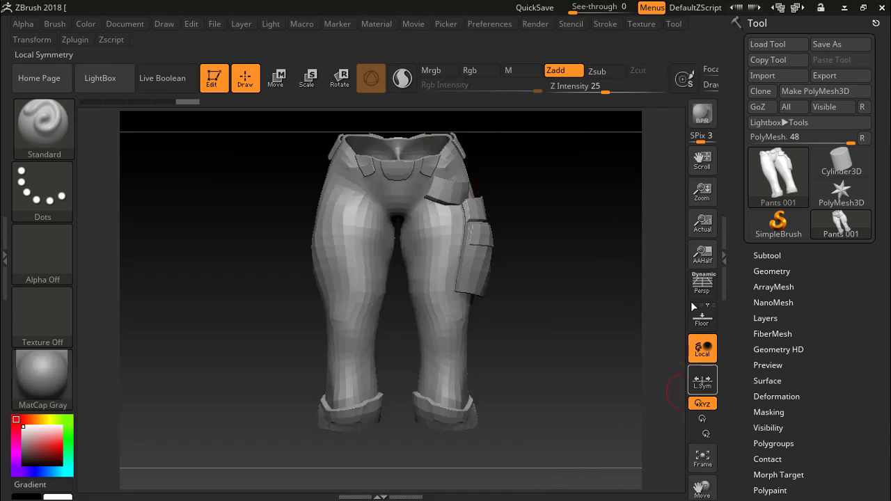
{"action": "left_click", "coordinate": [797, 7]}
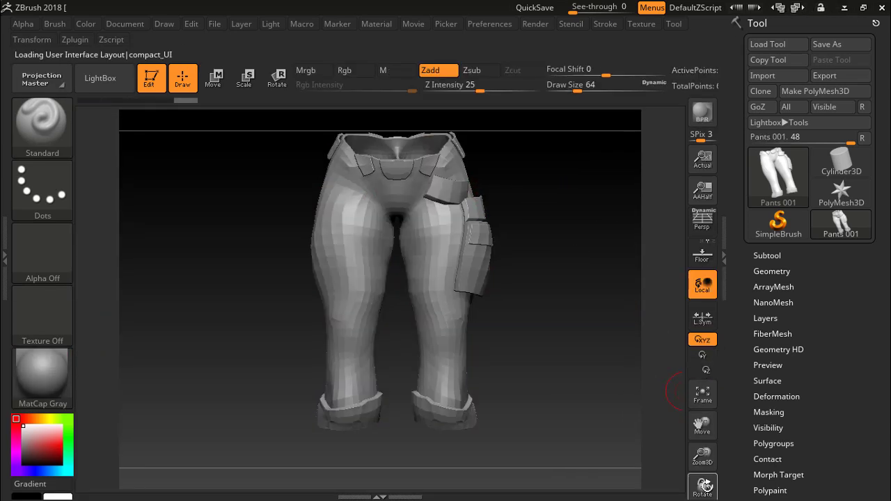
{"action": "mouse_move", "coordinate": [703, 485]}
{"action": "left_mouse_down"}
{"action": "mouse_move", "coordinate": [640, 483]}
{"action": "mouse_move", "coordinate": [874, 474]}
{"action": "mouse_move", "coordinate": [826, 469]}
{"action": "mouse_move", "coordinate": [836, 468]}
{"action": "left_mouse_up"}
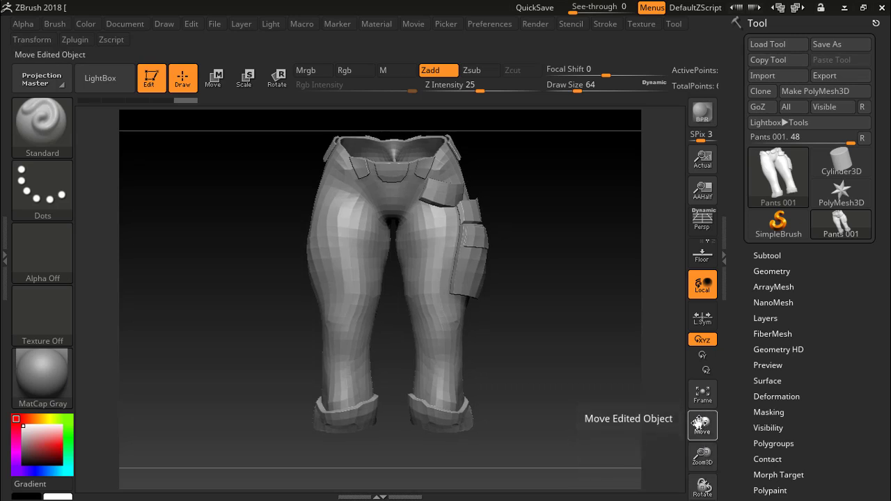
{"action": "left_click_drag", "start_coordinate": [702, 423], "coordinate": [689, 447]}
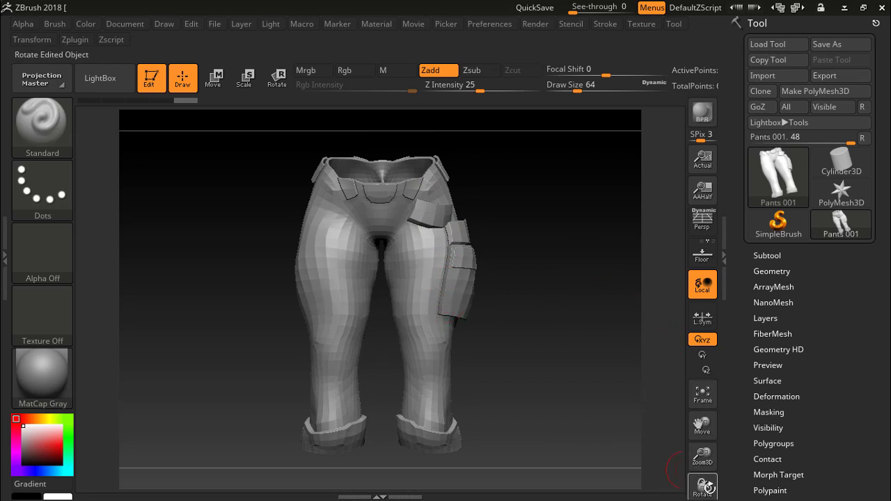
{"action": "mouse_move", "coordinate": [701, 486]}
{"action": "left_mouse_down"}
{"action": "mouse_move", "coordinate": [653, 490]}
{"action": "mouse_move", "coordinate": [724, 488]}
{"action": "mouse_move", "coordinate": [704, 486]}
{"action": "left_mouse_up"}
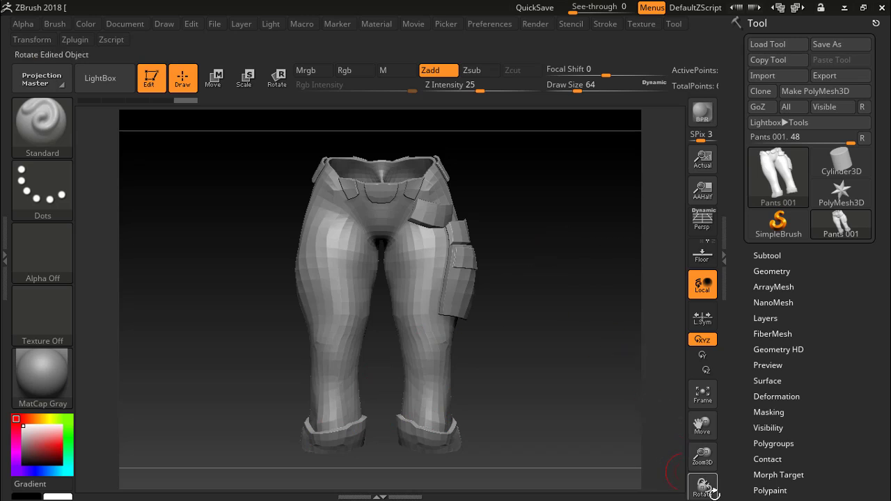
{"action": "mouse_move", "coordinate": [702, 486]}
{"action": "left_mouse_down"}
{"action": "mouse_move", "coordinate": [652, 483]}
{"action": "mouse_move", "coordinate": [706, 485]}
{"action": "left_mouse_up"}
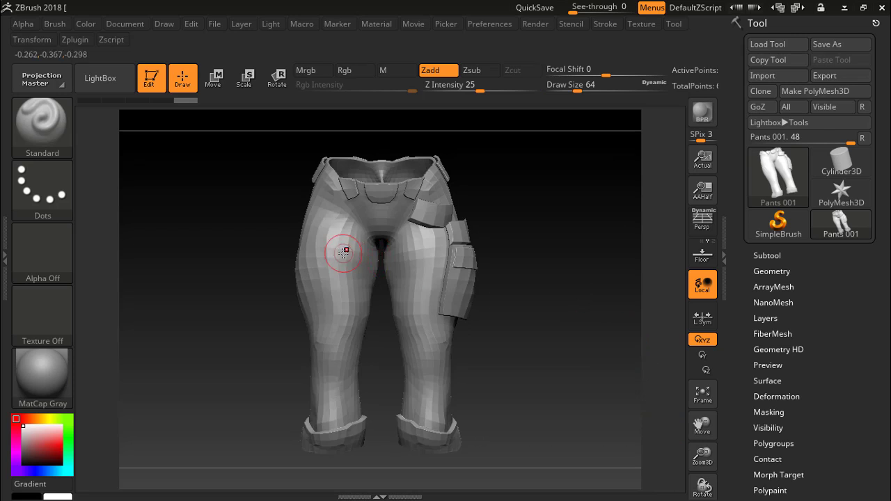
{"action": "key", "text": "ctrl"}
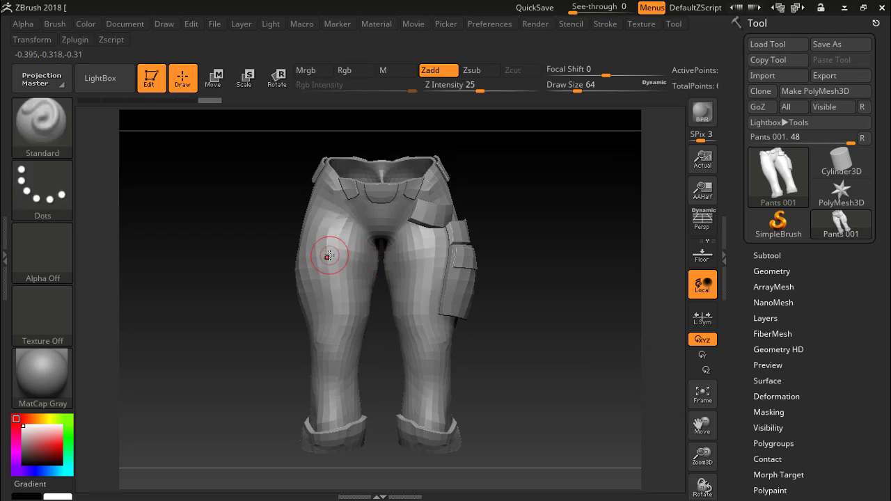
{"action": "key", "text": "ctrl"}
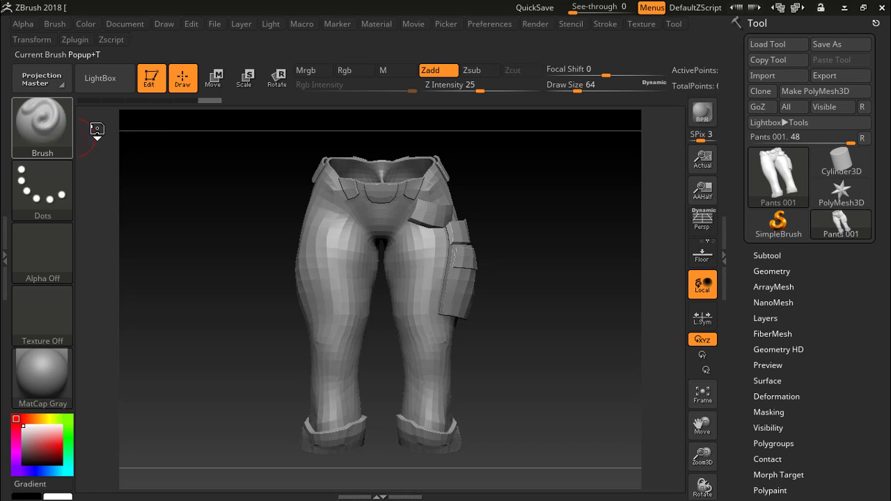
{"action": "left_click", "coordinate": [97, 130]}
{"action": "left_click", "coordinate": [201, 414]}
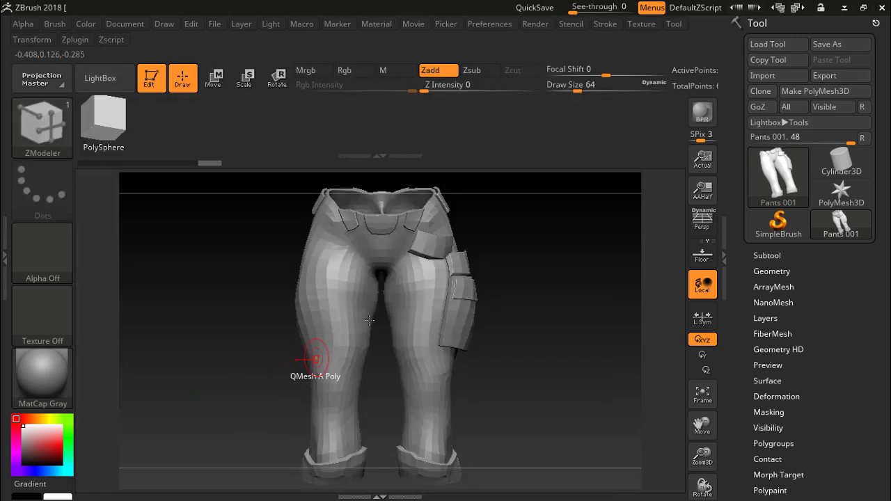
{"action": "key", "text": "shift"}
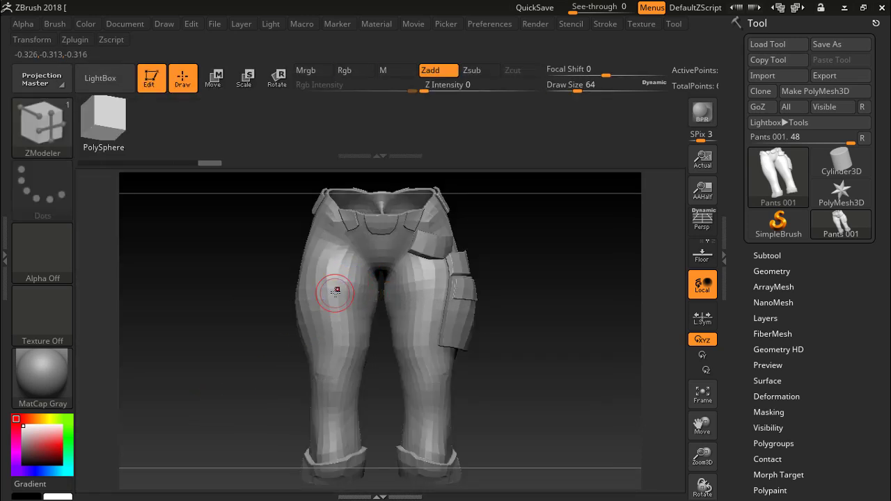
{"action": "key", "text": "ctrl"}
{"action": "key", "text": "ctrl+shift"}
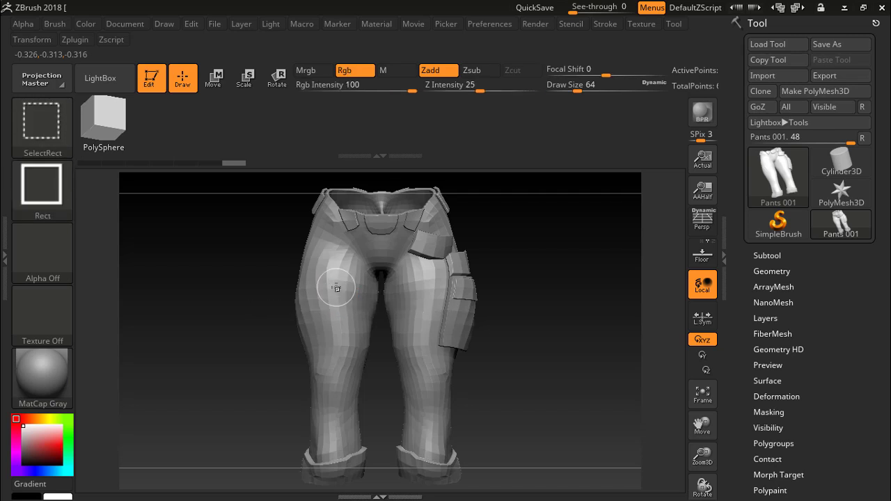
{"action": "key", "text": "ctrl"}
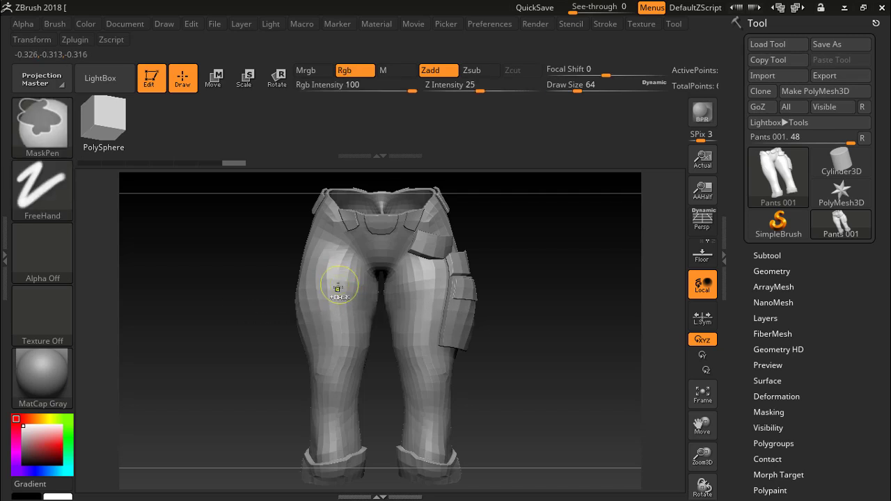
{"action": "left_click_drag", "start_coordinate": [338, 289], "coordinate": [344, 299], "text": "ctrl"}
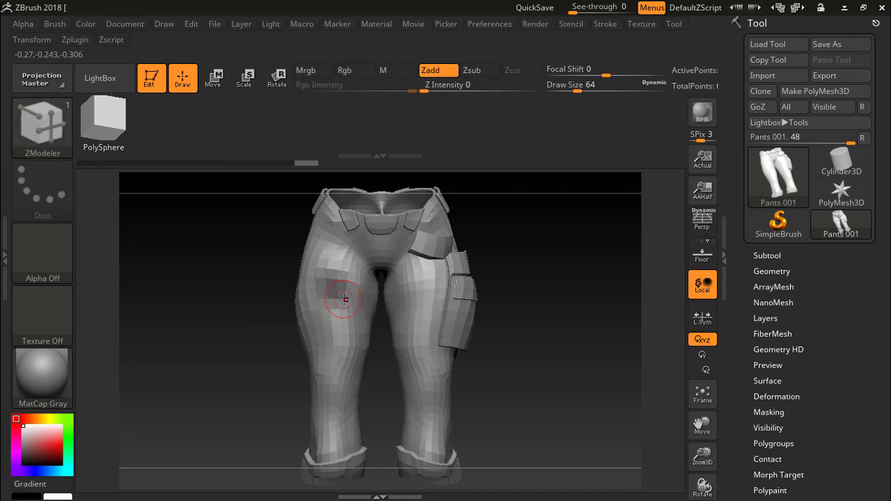
{"action": "key", "text": "ctrl+z"}
{"action": "key", "text": "shift"}
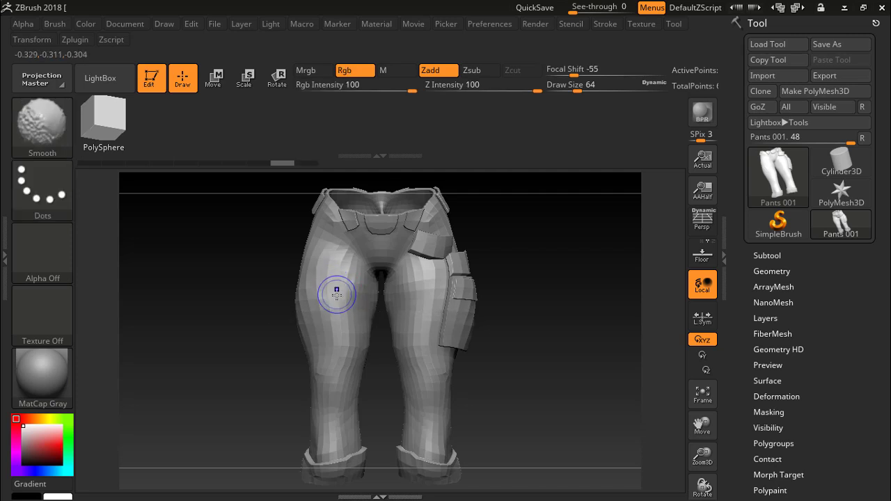
{"action": "key", "text": "ctrl"}
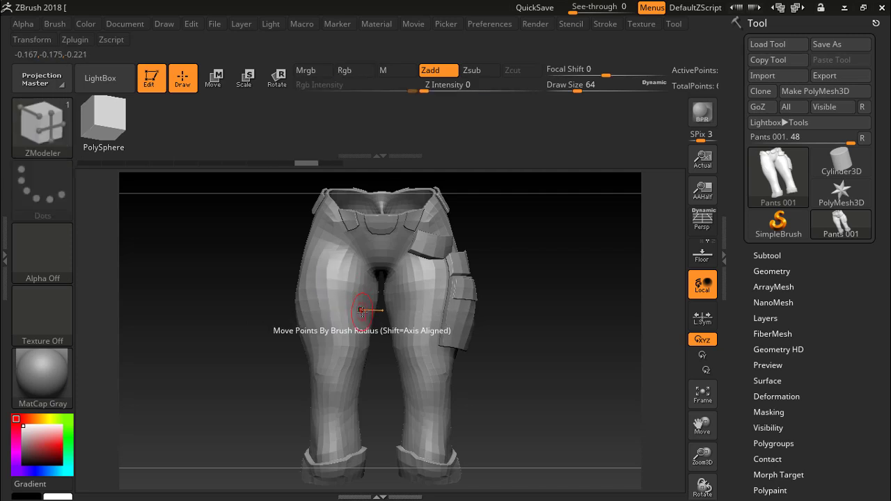
{"action": "left_click", "coordinate": [39, 120]}
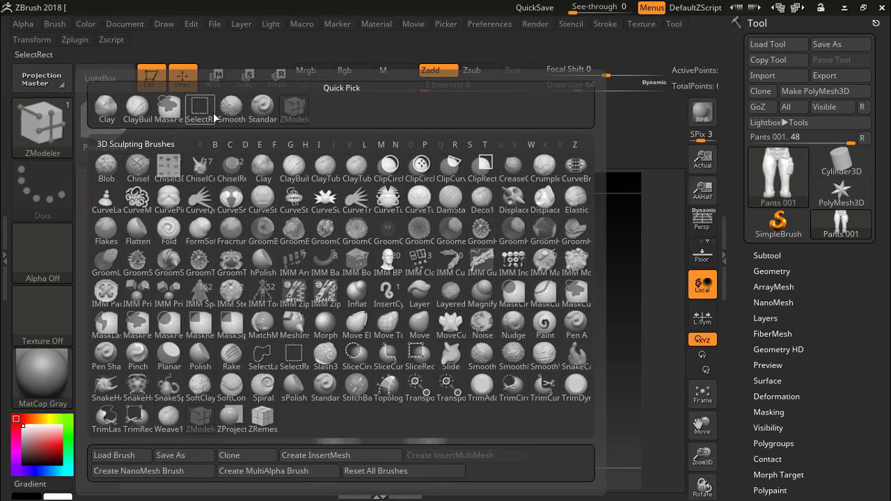
{"action": "left_click", "coordinate": [266, 108]}
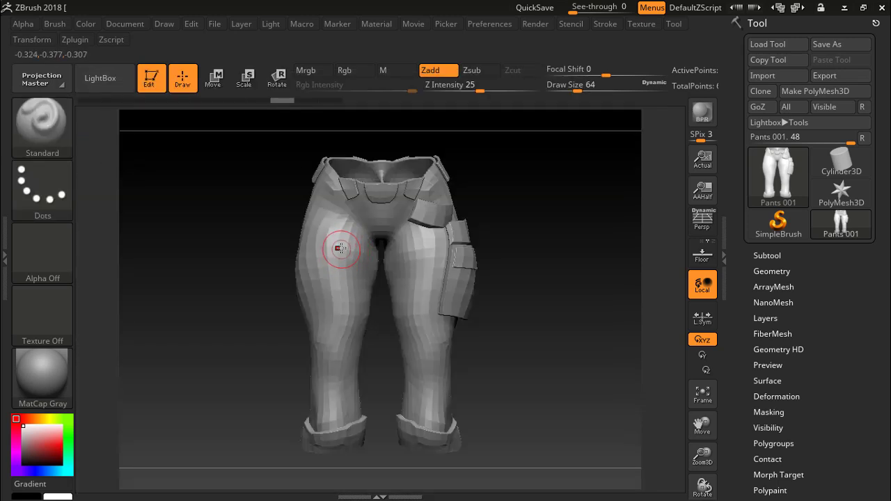
{"action": "key", "text": "ctrl"}
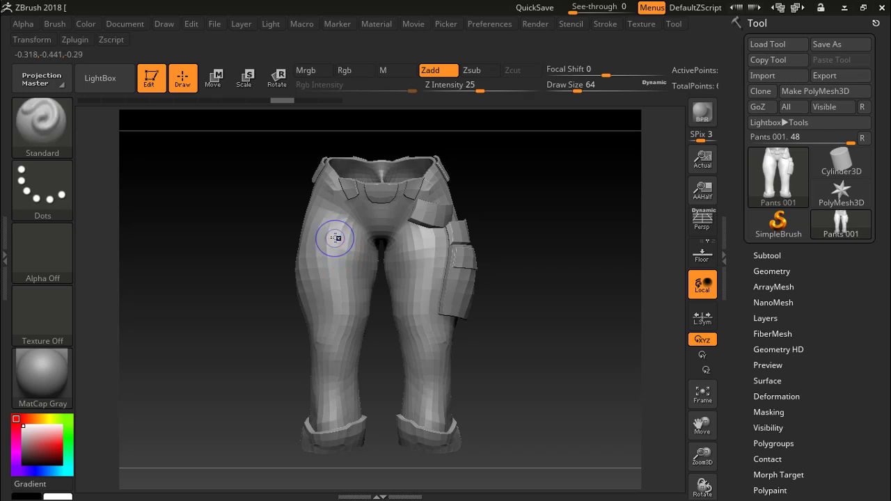
{"action": "key", "text": "ctrl"}
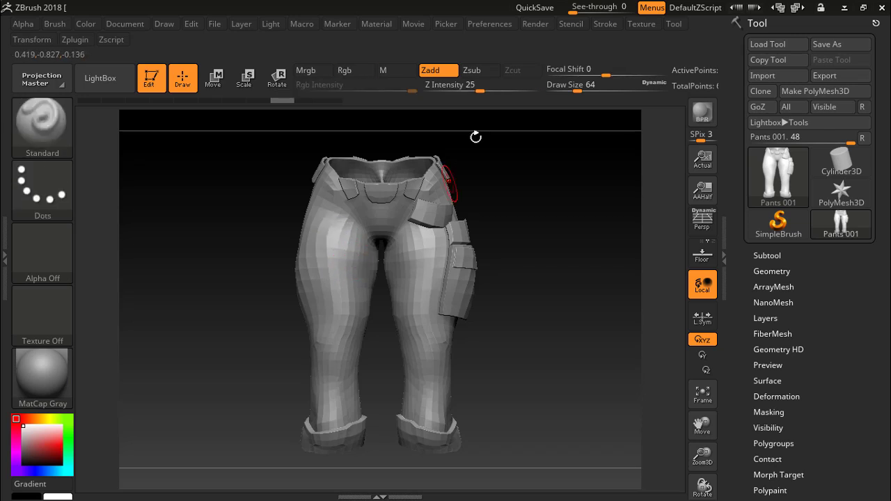
{"action": "key", "text": "ctrl"}
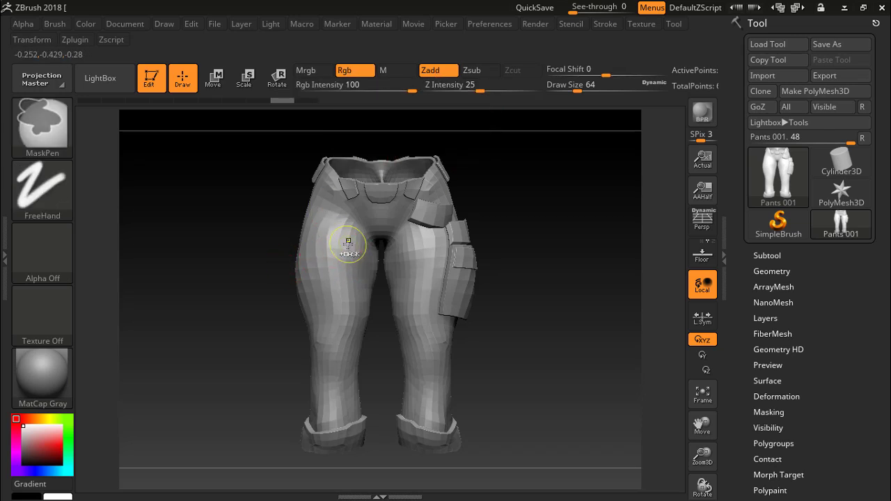
- Pick the ZModeler brush, inspect the pants from all sides, and reopen the brush library
{"action": "left_click", "coordinate": [51, 127]}
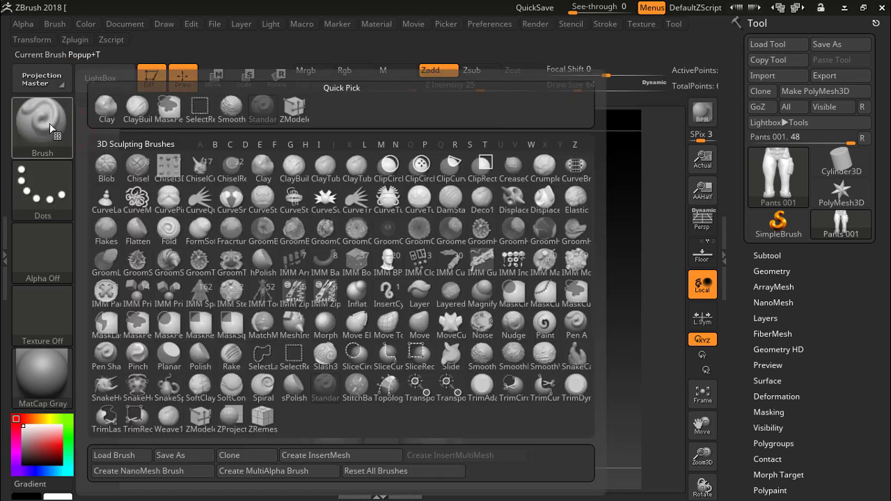
{"action": "left_click", "coordinate": [294, 106]}
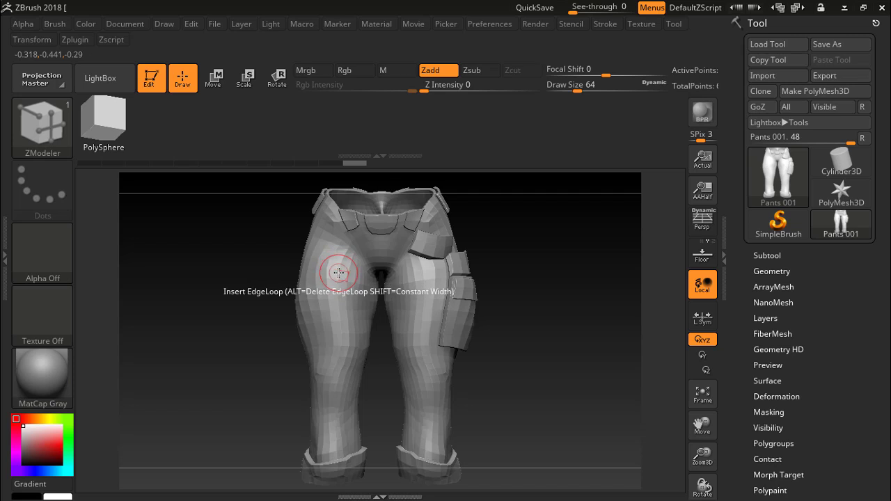
{"action": "key", "text": "ctrl"}
{"action": "key", "text": "ctrl"}
{"action": "key", "text": "ctrl"}
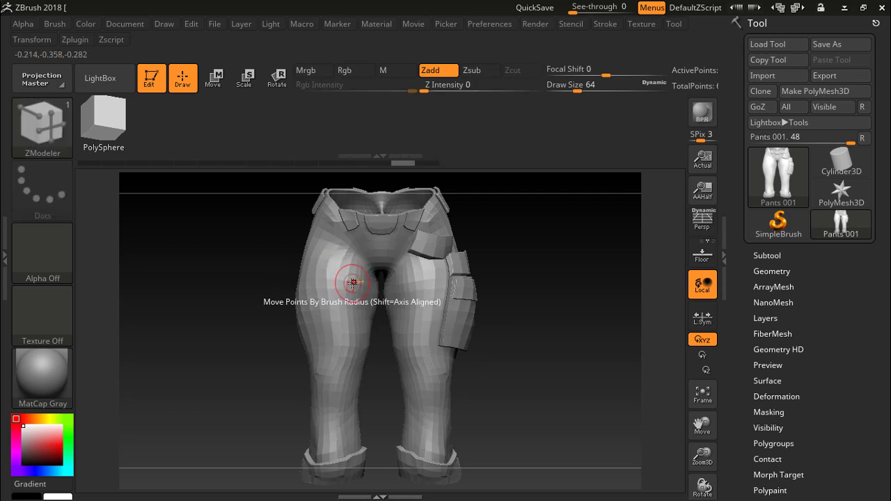
{"action": "key", "text": "ctrl"}
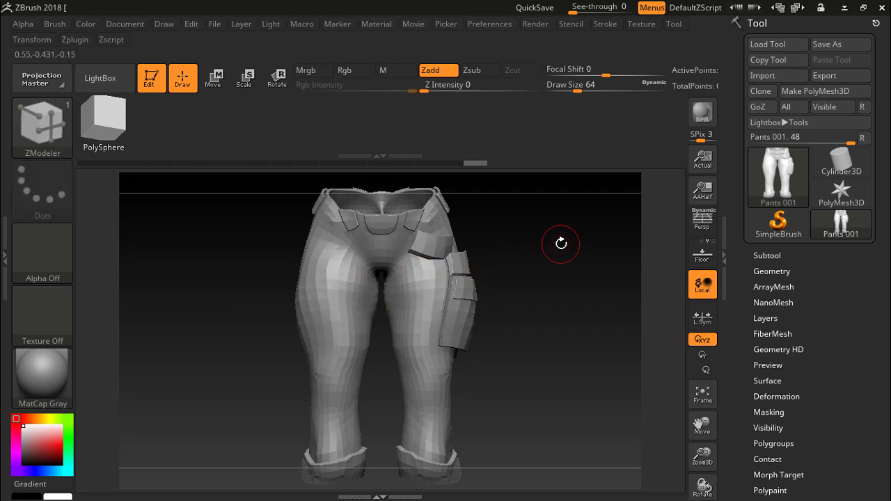
{"action": "left_click_drag", "start_coordinate": [704, 489], "coordinate": [701, 488]}
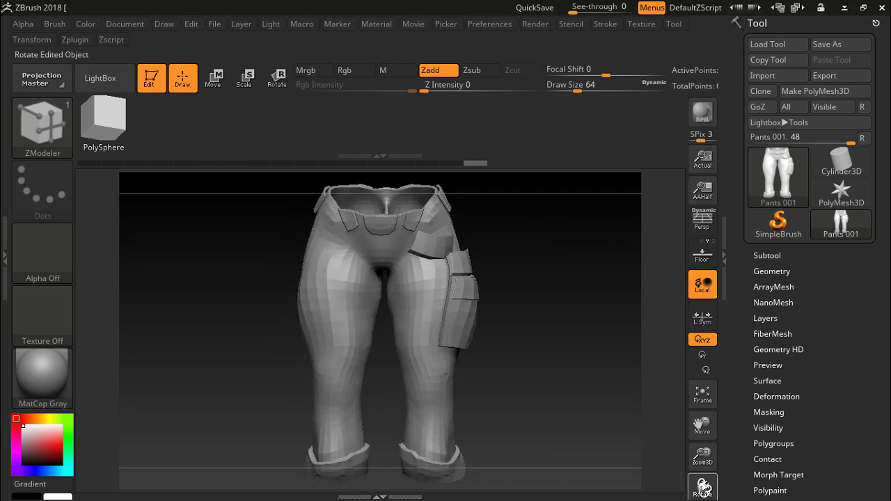
{"action": "key", "text": "shift"}
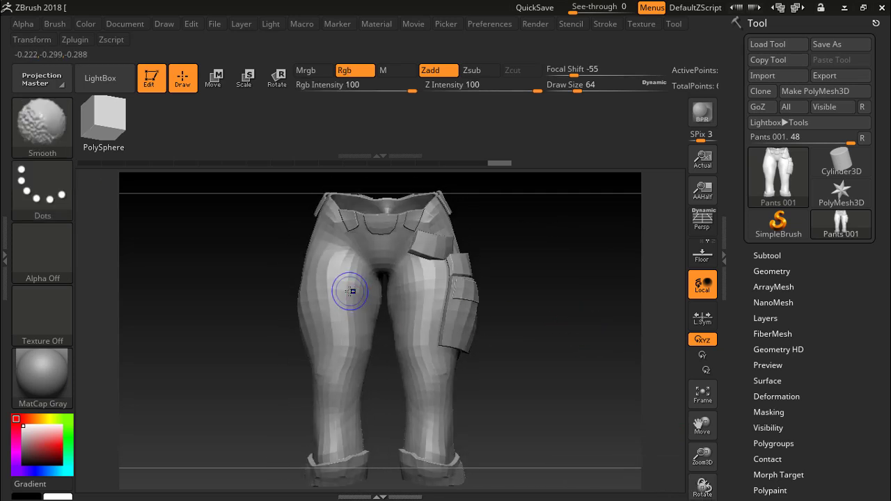
{"action": "key", "text": "space"}
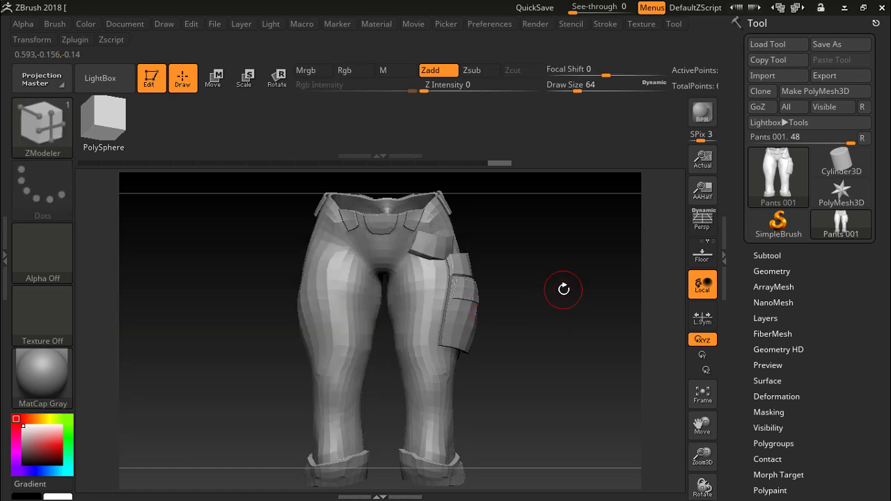
{"action": "left_click", "coordinate": [28, 115]}
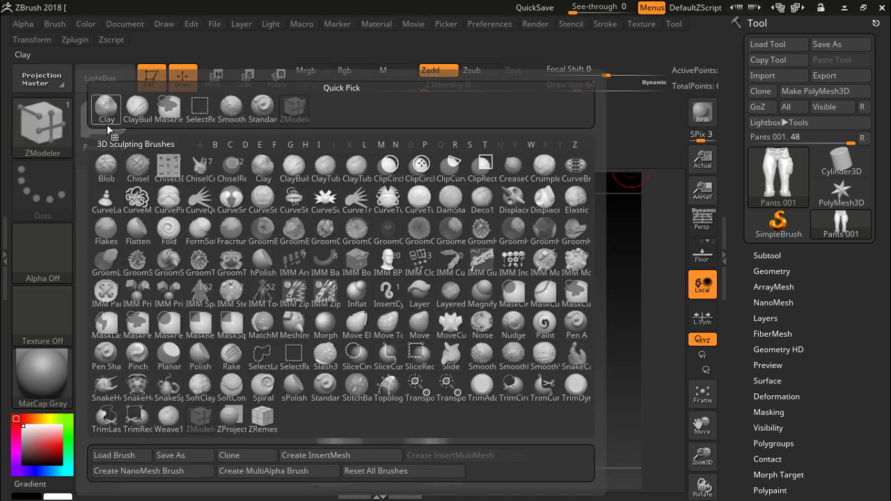
- Make MaskPen the masking brush, test a mask on the left thigh, then undo it
{"action": "left_click", "coordinate": [170, 106]}
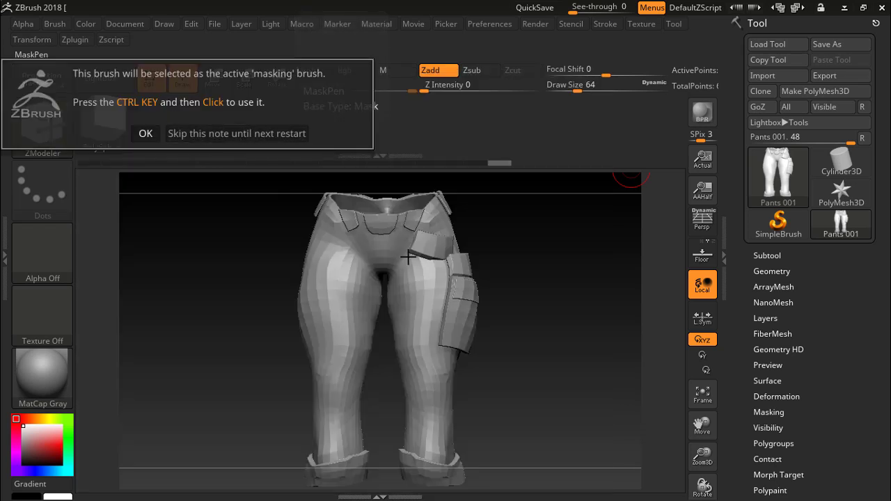
{"action": "left_click", "coordinate": [154, 138]}
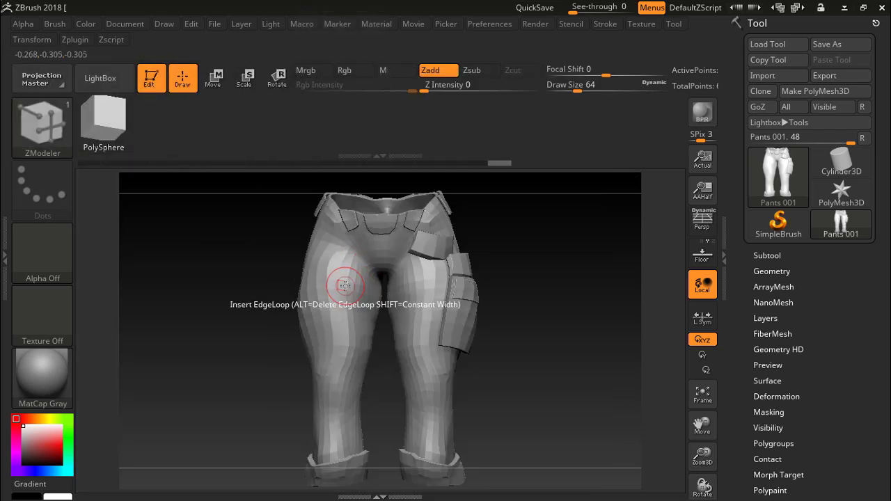
{"action": "key", "text": "b"}
{"action": "key", "text": "z"}
{"action": "key", "text": "m"}
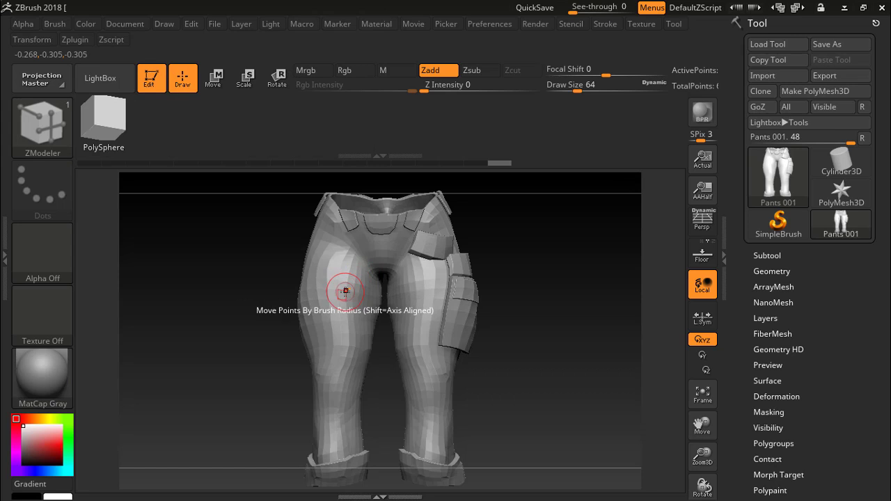
{"action": "key", "text": "ctrl"}
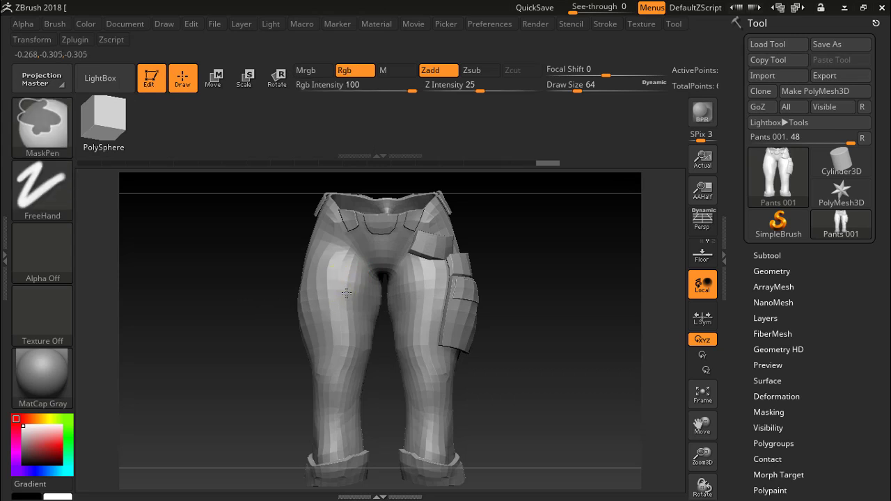
{"action": "left_click_drag", "start_coordinate": [346, 293], "coordinate": [347, 295], "text": "ctrl"}
{"action": "key", "text": "ctrl"}
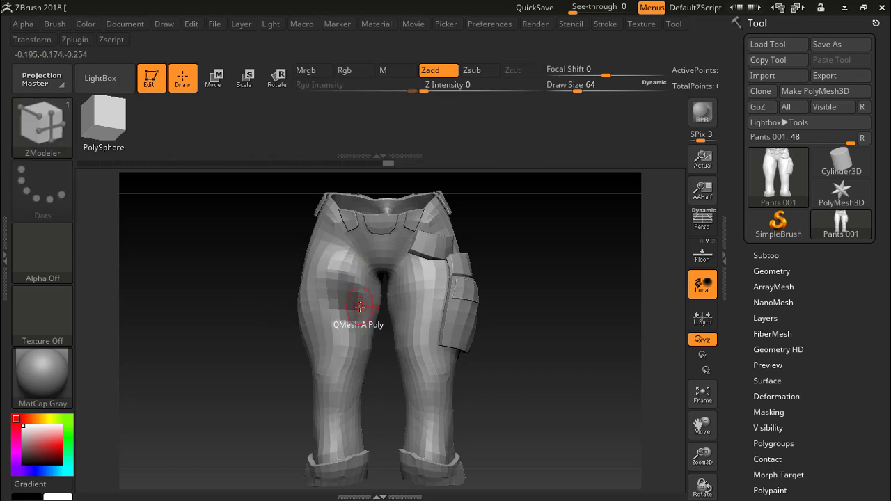
{"action": "key", "text": "ctrl+z"}
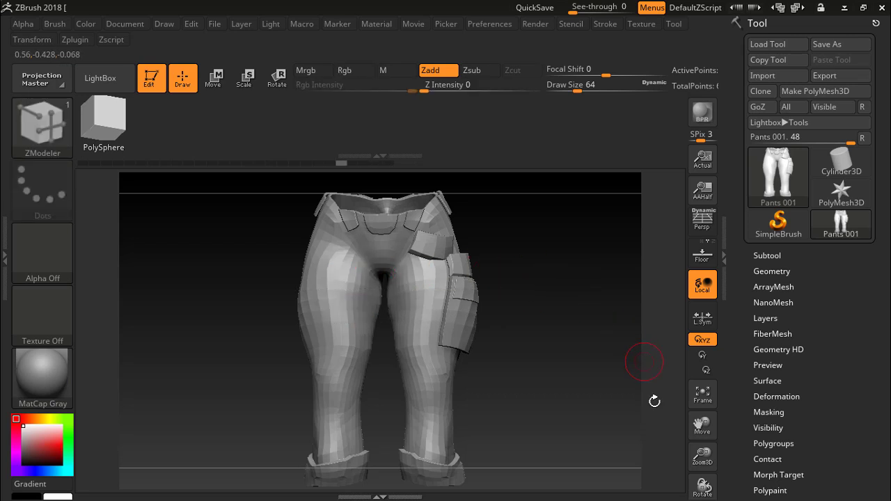
- Turn on PolyF to show the pants' polygon wireframe and purple polygroups
{"action": "left_click_drag", "start_coordinate": [703, 486], "coordinate": [699, 484]}
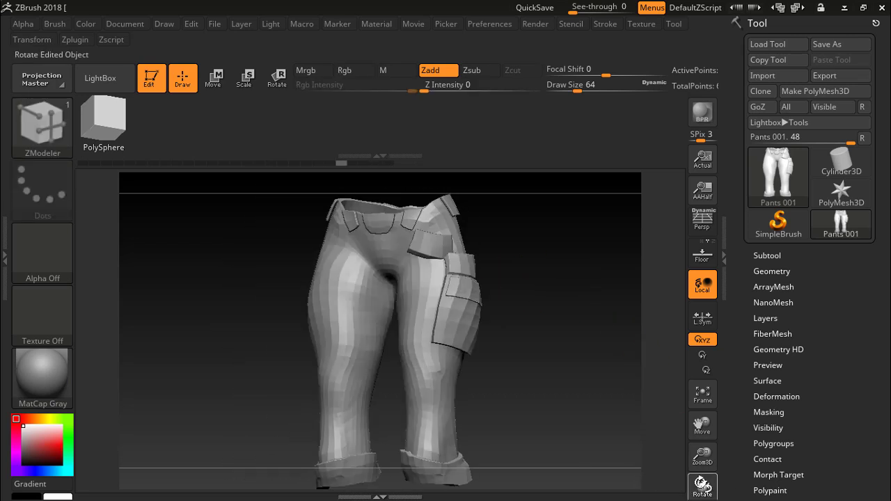
{"action": "left_click", "coordinate": [47, 121]}
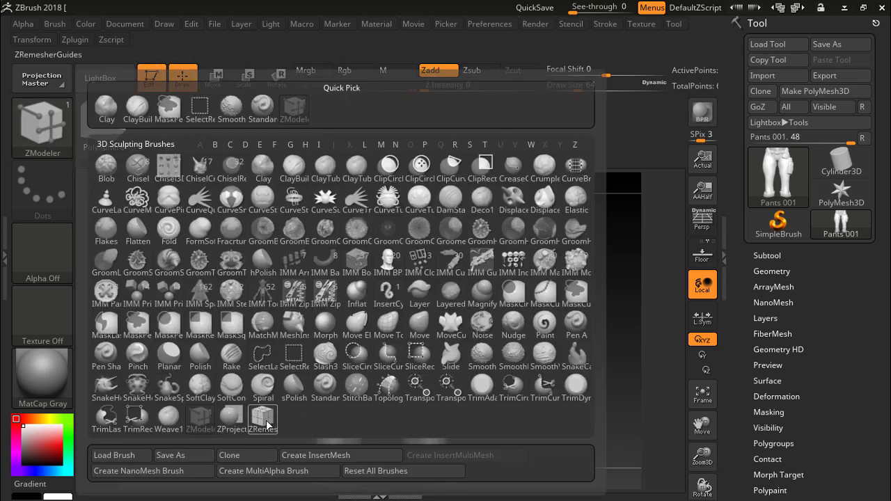
{"action": "left_click", "coordinate": [198, 421]}
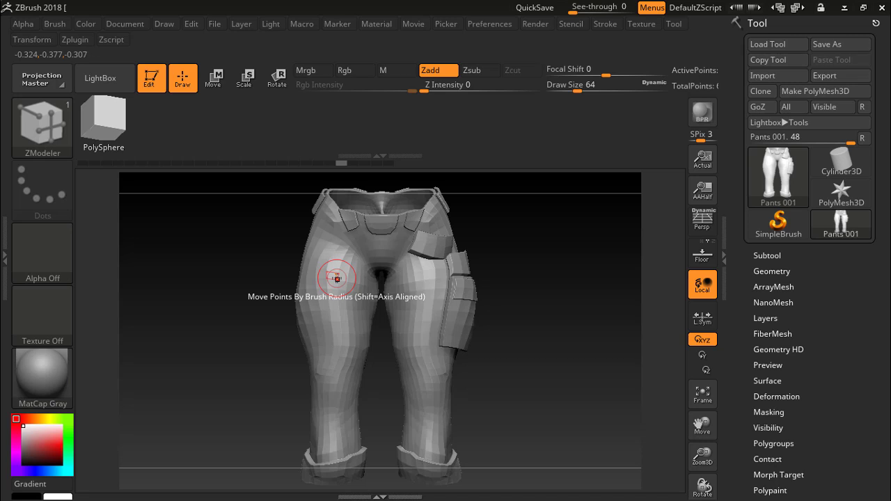
{"action": "key", "text": "shift+f"}
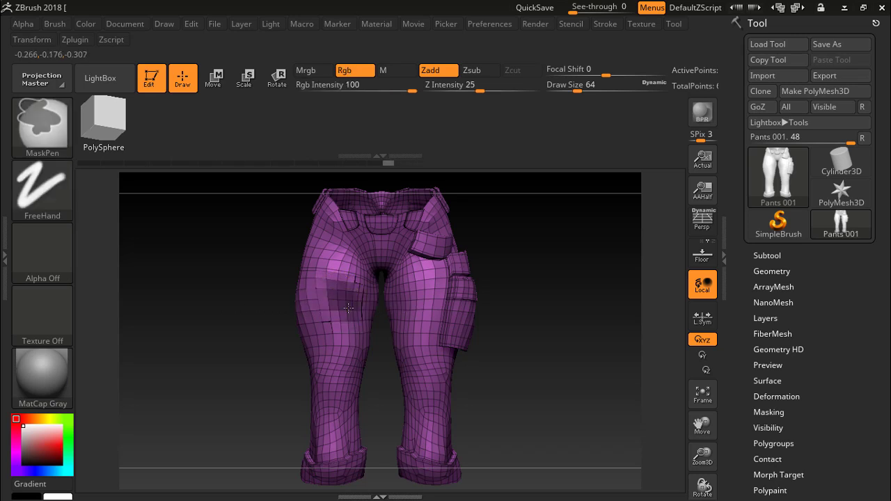
- Isolate a small left-thigh patch with SelectRect, then unhide the full pants mesh
{"action": "key", "text": "ctrl+shift"}
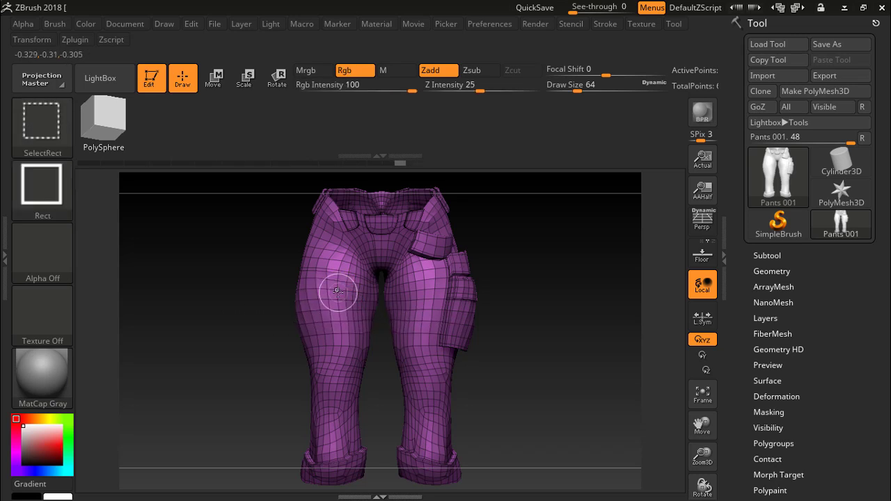
{"action": "left_click_drag", "start_coordinate": [335, 292], "coordinate": [344, 298], "text": "ctrl+shift"}
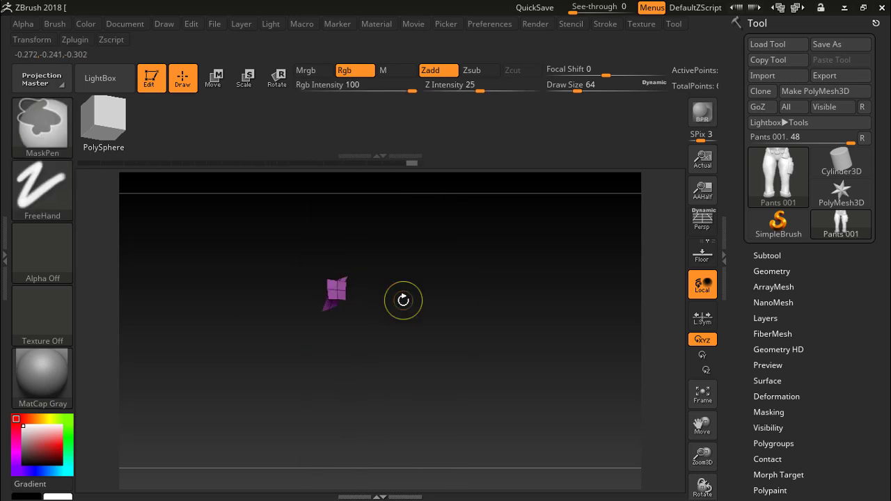
{"action": "left_click", "coordinate": [403, 299], "text": "ctrl+shift"}
{"action": "key", "text": "ctrl+shift"}
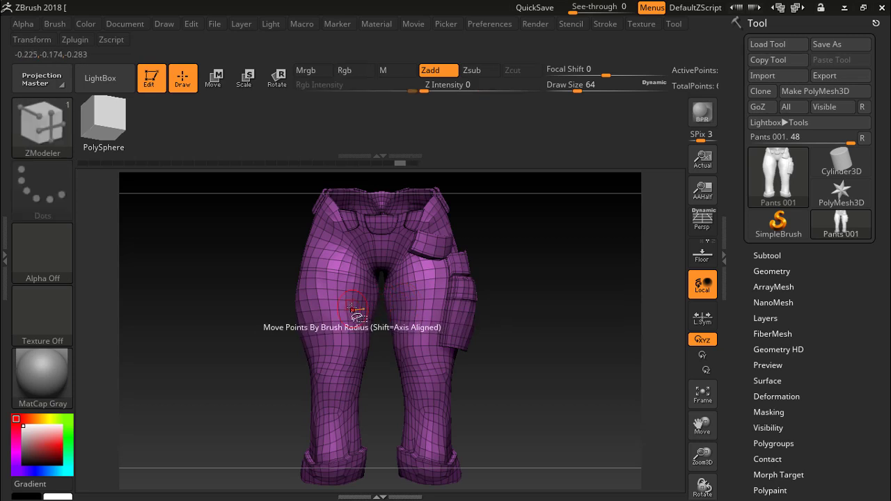
{"action": "key", "text": "ctrl+shift"}
{"action": "key", "text": "ctrl+shift"}
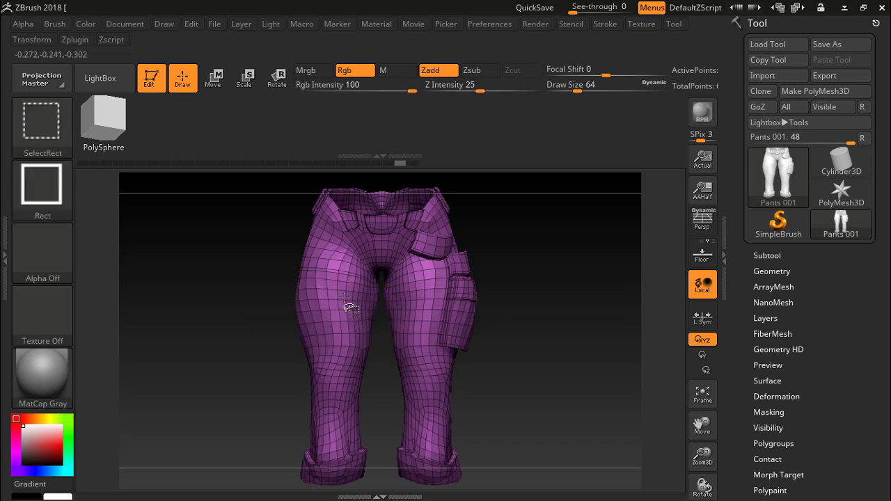
{"action": "key", "text": "ctrl+shift"}
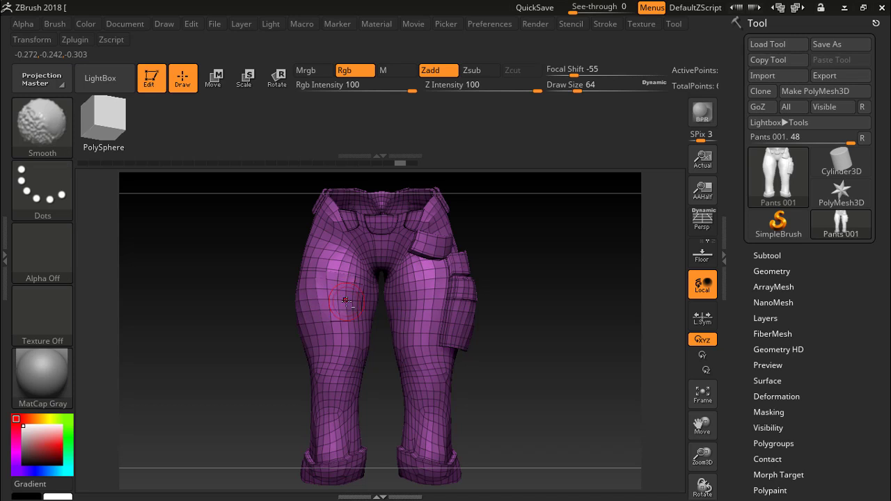
{"action": "key", "text": "ctrl+shift"}
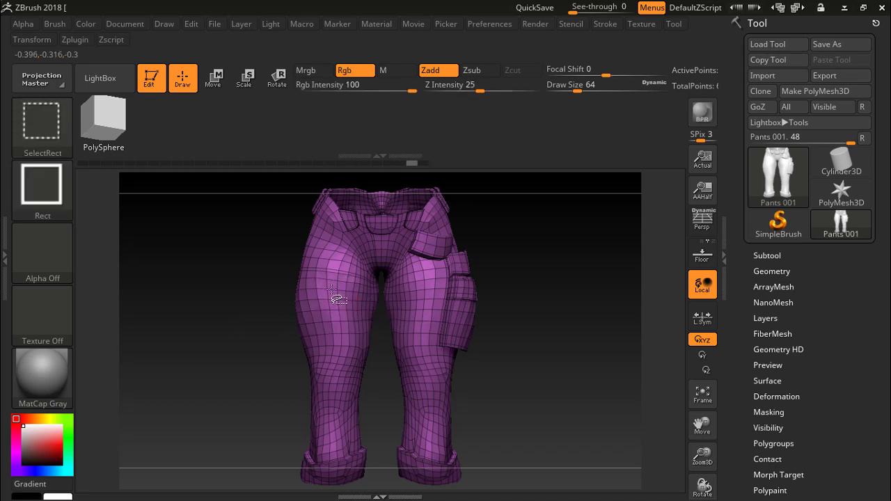
{"action": "left_click", "coordinate": [332, 292], "text": "ctrl+shift"}
{"action": "left_click", "coordinate": [352, 309], "text": "ctrl+shift"}
{"action": "left_click", "coordinate": [353, 313], "text": "ctrl+shift"}
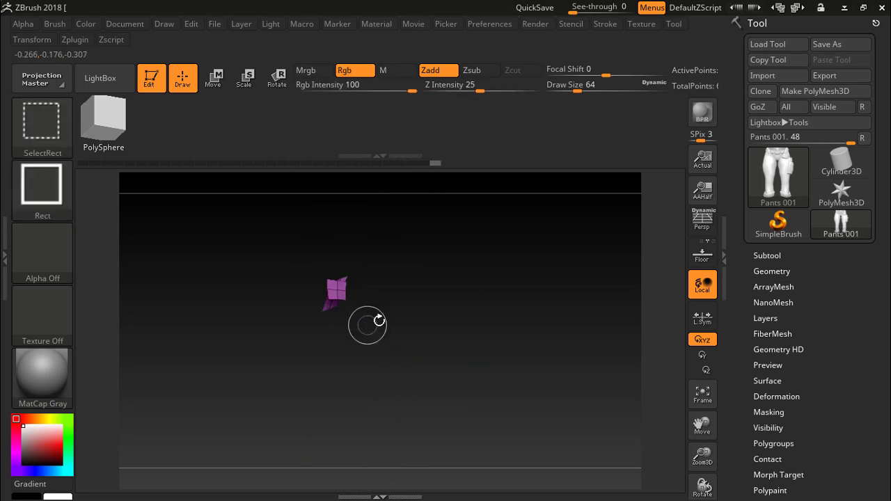
{"action": "left_click", "coordinate": [403, 313], "text": "ctrl+shift"}
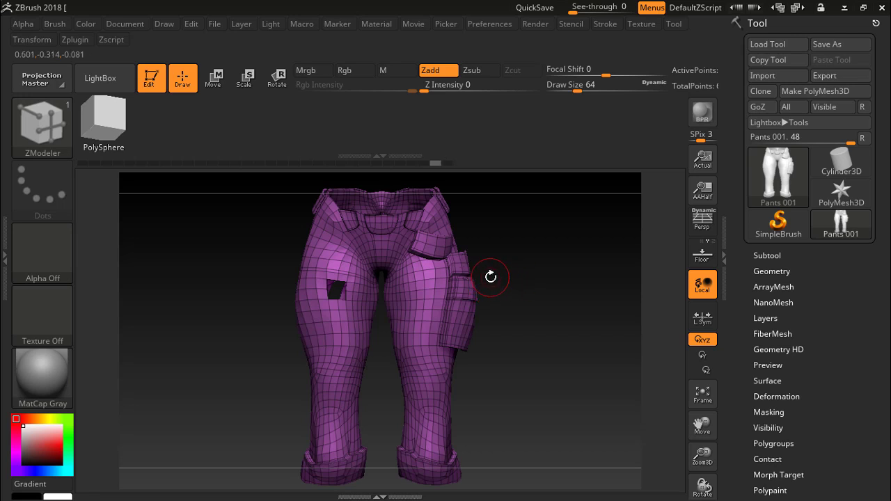
- Choose the Standard sculpting brush from the Brush palette
{"action": "key", "text": "ctrl"}
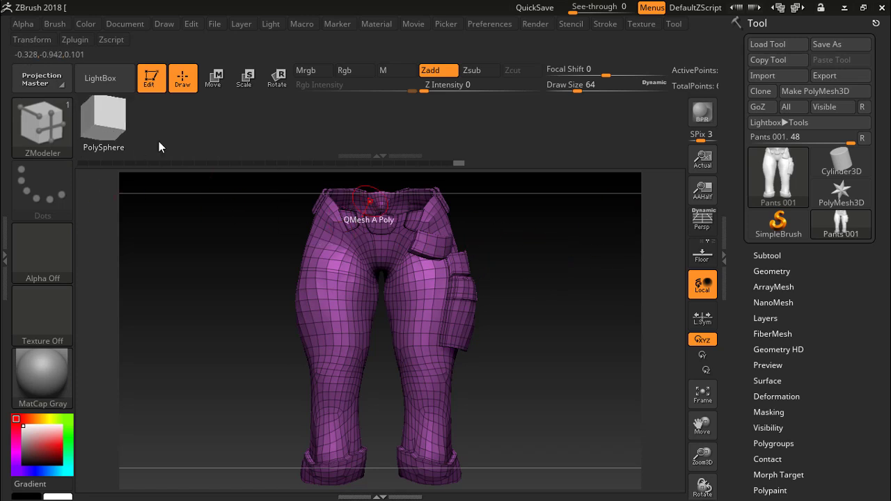
{"action": "left_click", "coordinate": [38, 119]}
{"action": "left_click", "coordinate": [206, 122]}
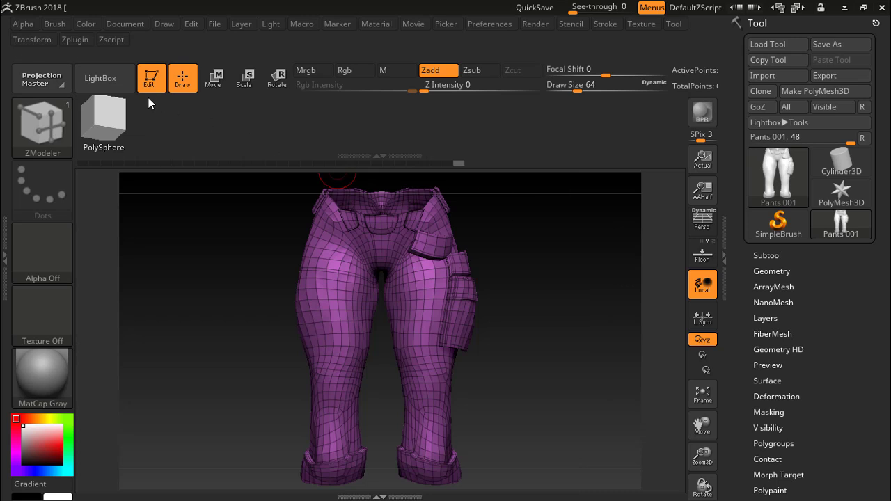
{"action": "left_click", "coordinate": [38, 118]}
{"action": "left_click", "coordinate": [262, 108]}
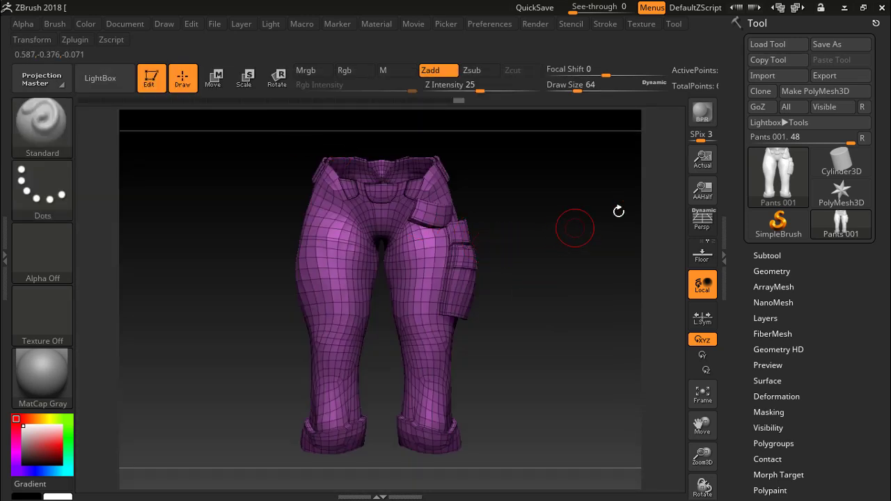
- Expand the Subtool list and then the Geometry sub-palette in the Tool palette
{"action": "left_click", "coordinate": [766, 255]}
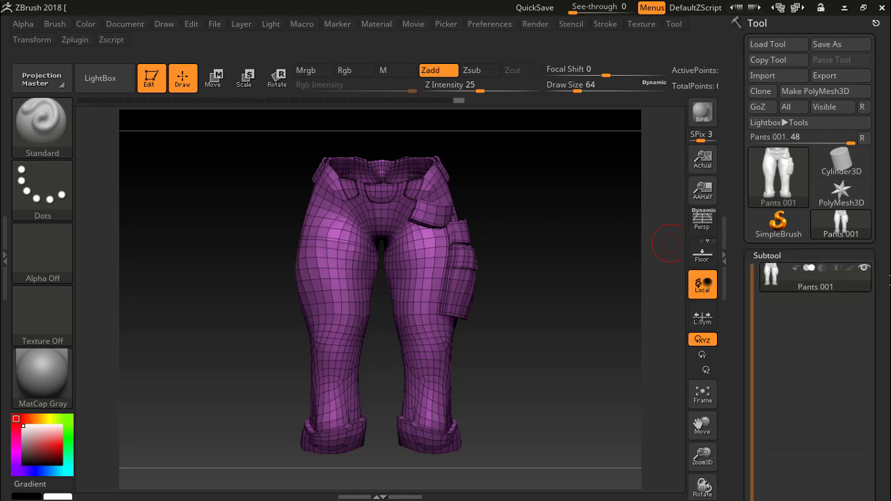
{"action": "scroll", "coordinate": [884, 278], "scroll_direction": "down", "scroll_amount": 5}
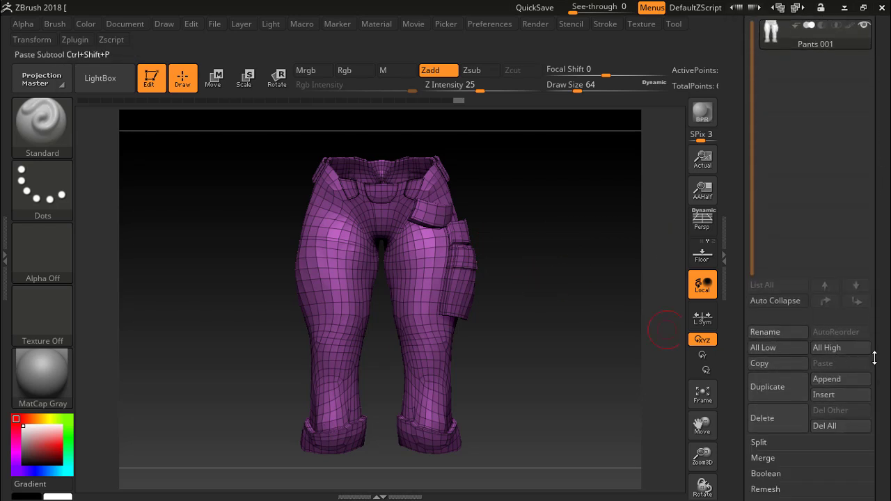
{"action": "left_click_drag", "start_coordinate": [885, 359], "coordinate": [880, 284]}
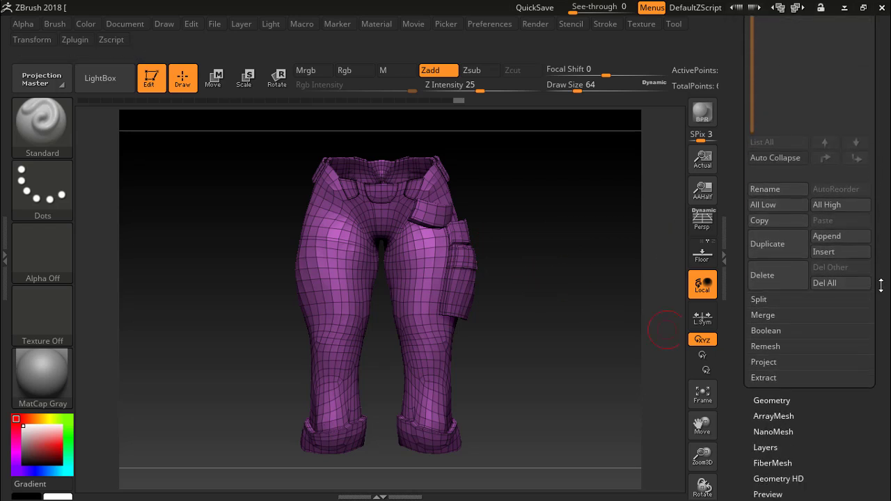
{"action": "left_click", "coordinate": [770, 400]}
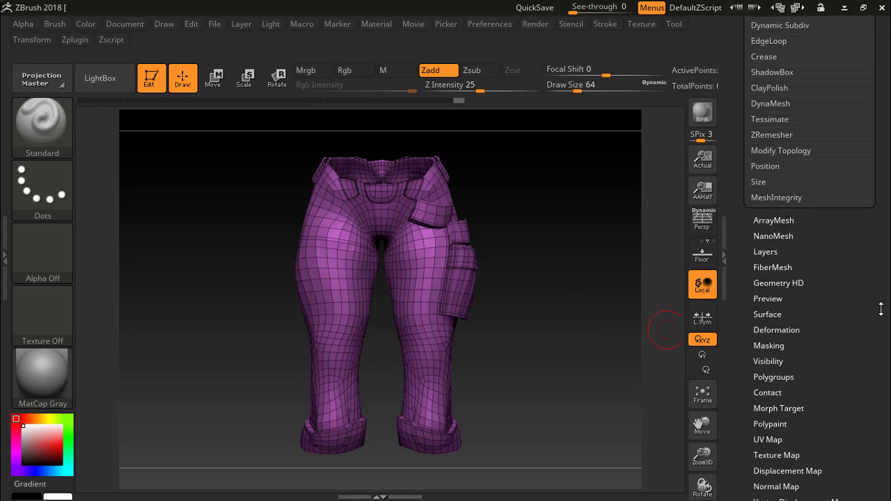
{"action": "left_click_drag", "start_coordinate": [881, 278], "coordinate": [879, 369]}
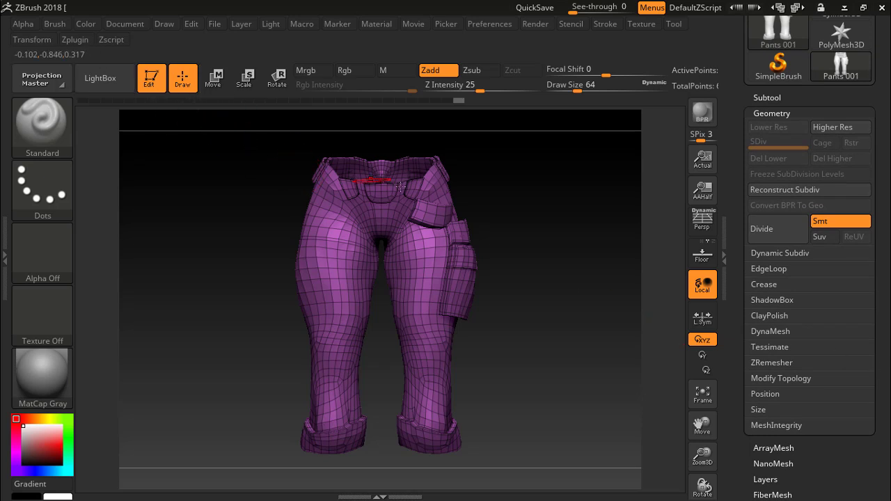
- Leave temporary smoothing and return to the Standard brush
{"action": "key", "text": "ctrl+shift"}
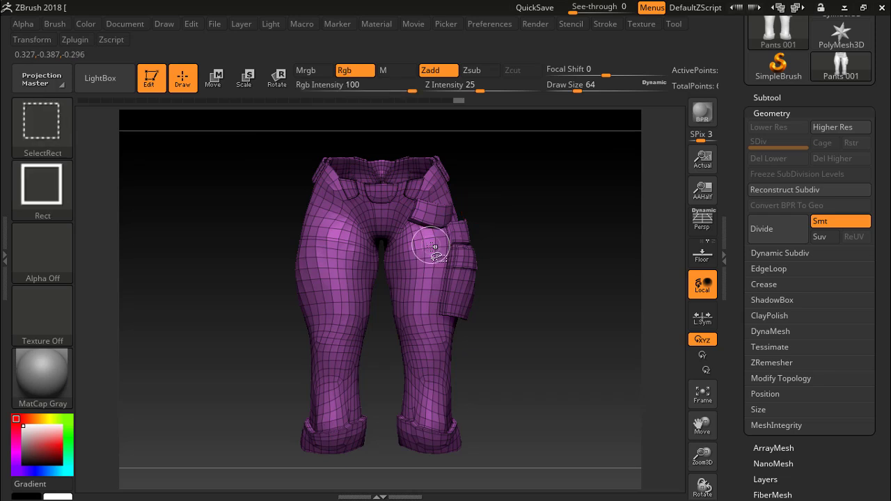
{"action": "key", "text": "shift"}
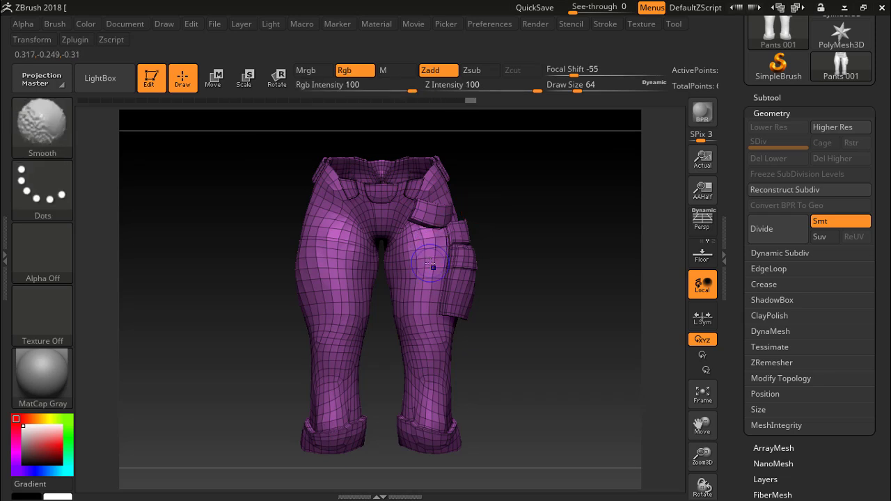
{"action": "key", "text": "space"}
{"action": "key", "text": "ctrl+shift"}
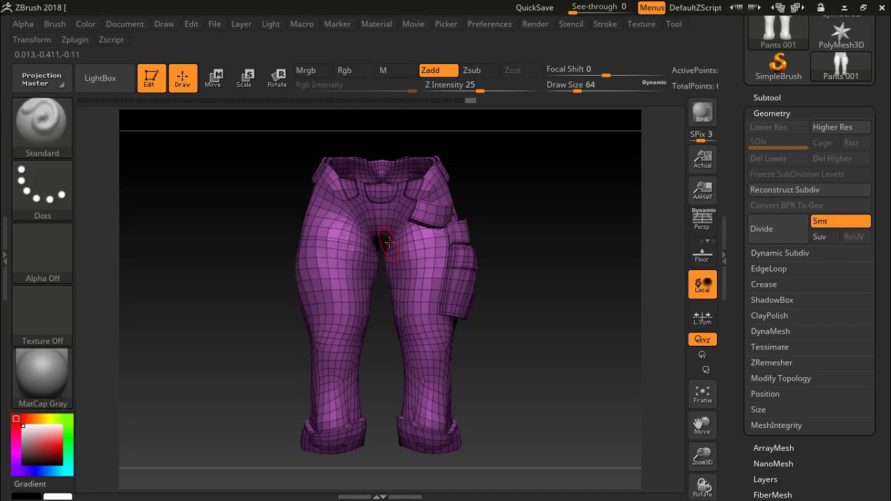
- Isolate one small polygroup patch of the pants, then show the whole mesh again
{"action": "left_click", "coordinate": [425, 298], "text": "ctrl+shift"}
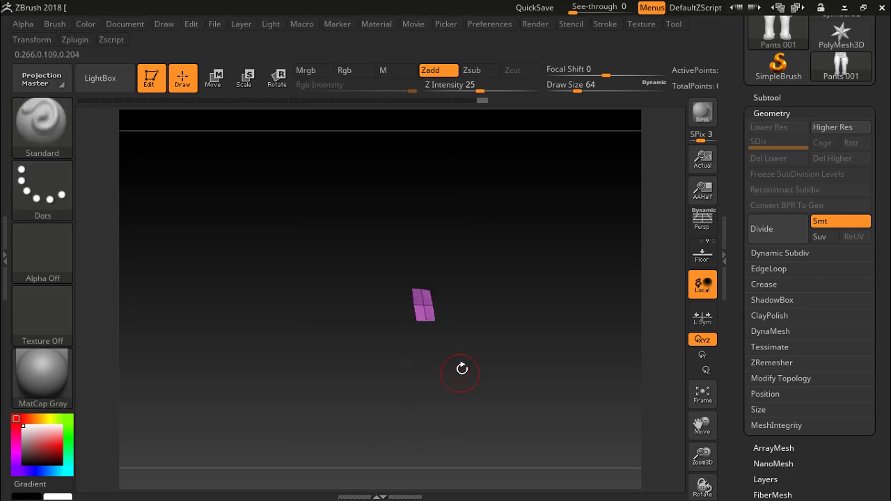
{"action": "left_click", "coordinate": [451, 374], "text": "ctrl+shift"}
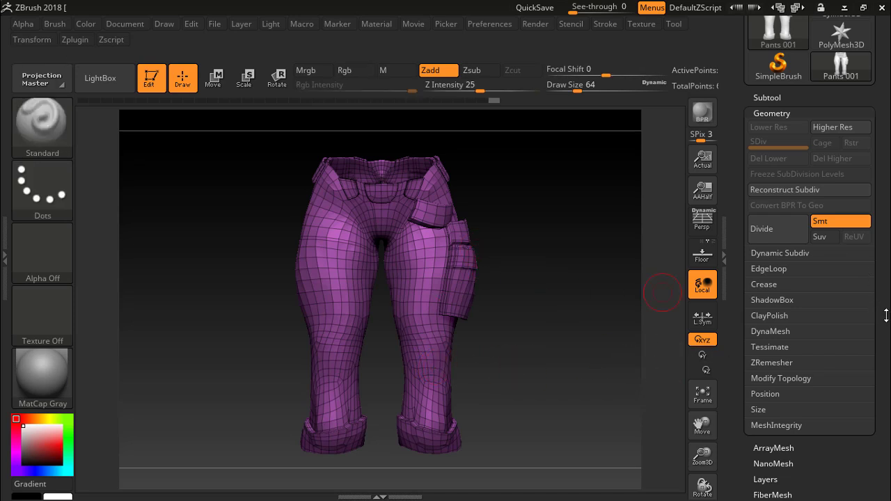
{"action": "scroll", "coordinate": [843, 307], "scroll_direction": "down", "scroll_amount": 5}
{"action": "scroll", "coordinate": [807, 296], "scroll_direction": "down", "scroll_amount": 2}
{"action": "scroll", "coordinate": [798, 293], "scroll_direction": "down", "scroll_amount": 1}
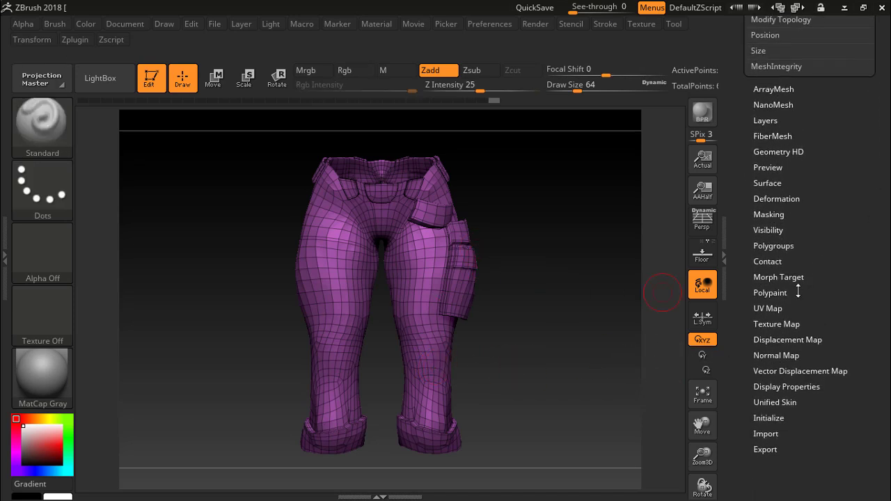
- Run Polygroups > Auto Groups, then hide the pocket groups so only the trouser body shows
{"action": "left_click", "coordinate": [774, 246]}
{"action": "scroll", "coordinate": [794, 209], "scroll_direction": "down", "scroll_amount": 3}
{"action": "scroll", "coordinate": [787, 188], "scroll_direction": "up", "scroll_amount": 3}
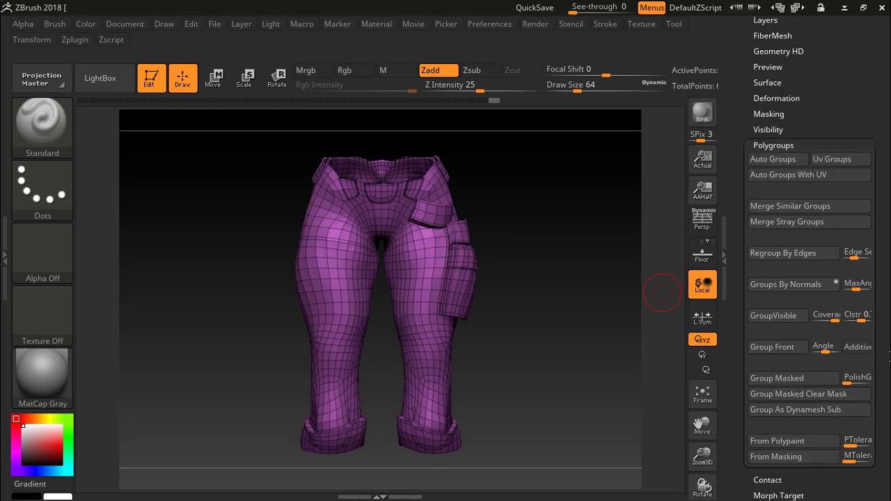
{"action": "left_click", "coordinate": [772, 159]}
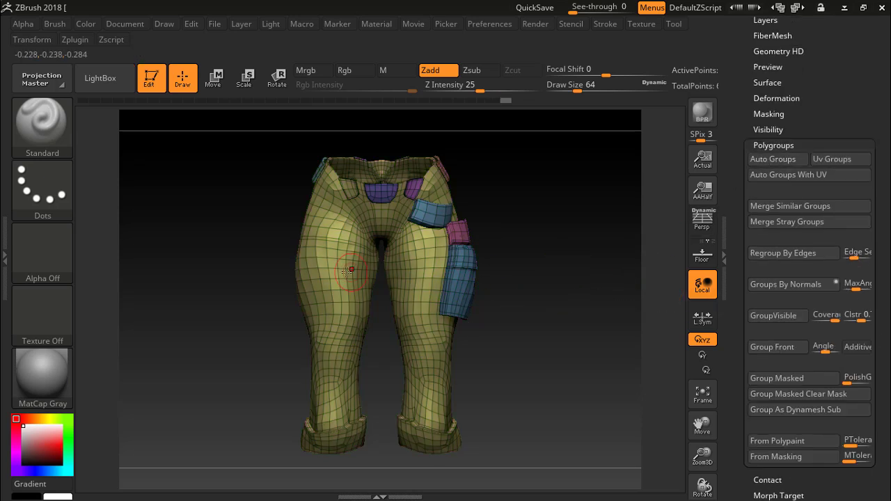
{"action": "left_click", "coordinate": [344, 272], "text": "ctrl+shift"}
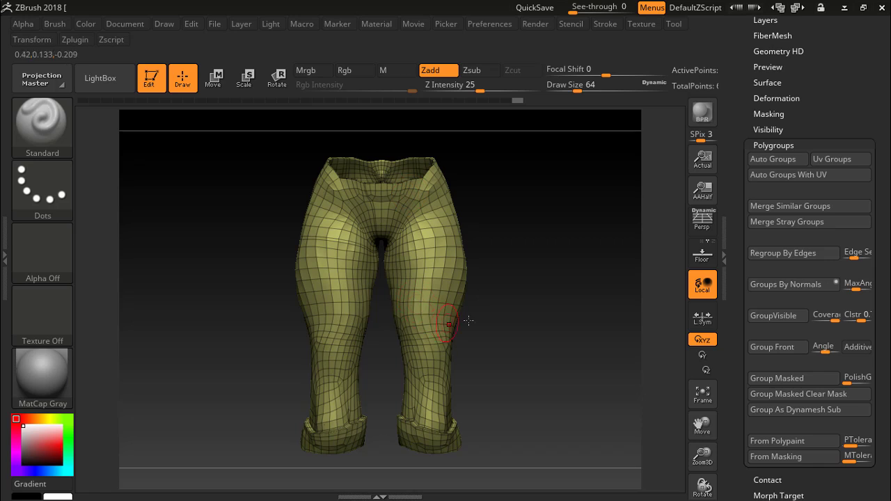
- Expand the Subtool list and open the Geometry sub-palette for the visible leg group
{"action": "scroll", "coordinate": [880, 257], "scroll_direction": "up", "scroll_amount": 5}
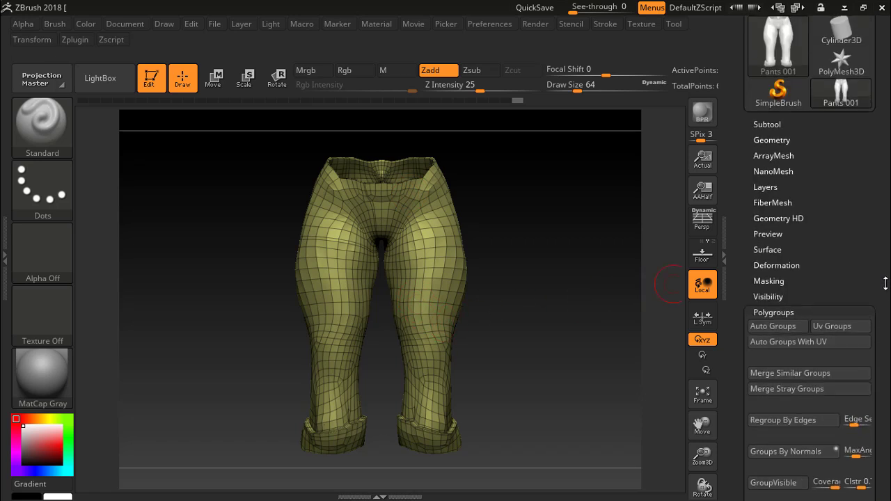
{"action": "left_click", "coordinate": [759, 121]}
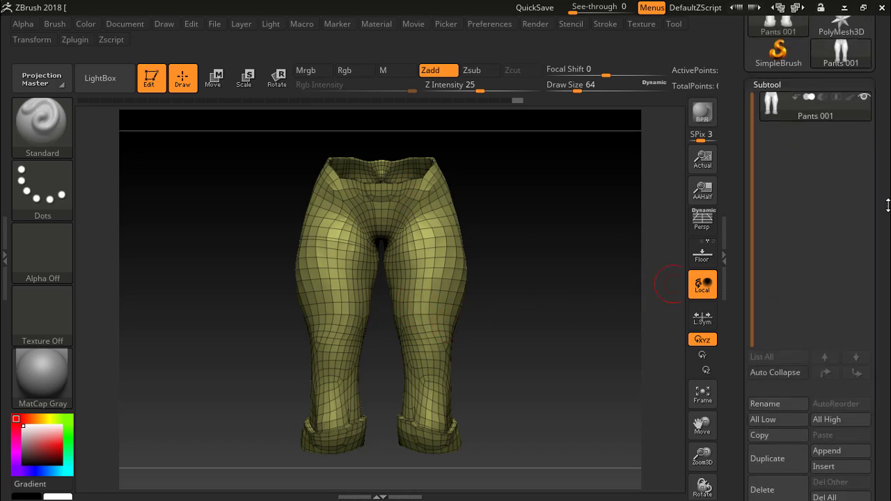
{"action": "scroll", "coordinate": [887, 181], "scroll_direction": "down", "scroll_amount": 1}
{"action": "scroll", "coordinate": [886, 167], "scroll_direction": "down", "scroll_amount": 1}
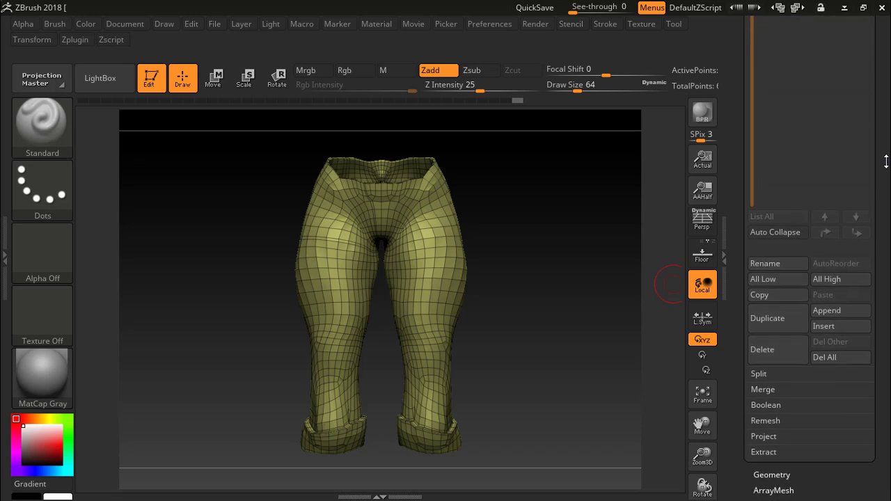
{"action": "scroll", "coordinate": [884, 153], "scroll_direction": "down", "scroll_amount": 1}
{"action": "scroll", "coordinate": [881, 135], "scroll_direction": "down", "scroll_amount": 4}
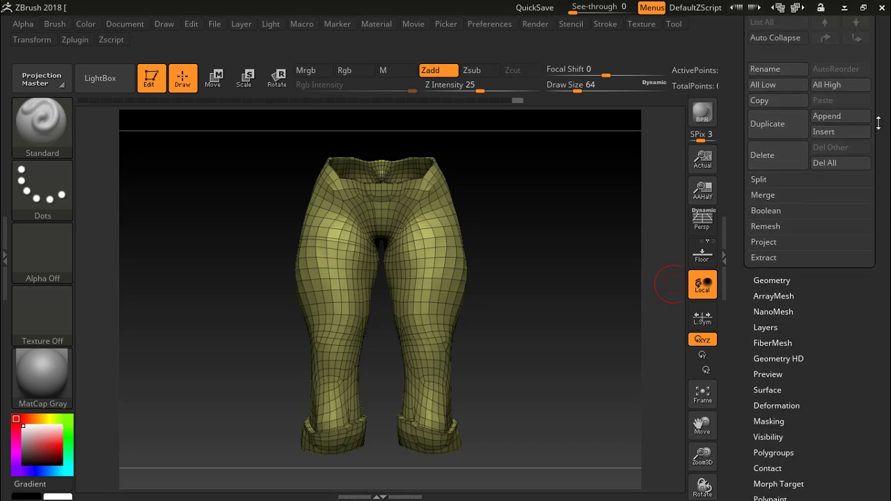
{"action": "left_click", "coordinate": [768, 280]}
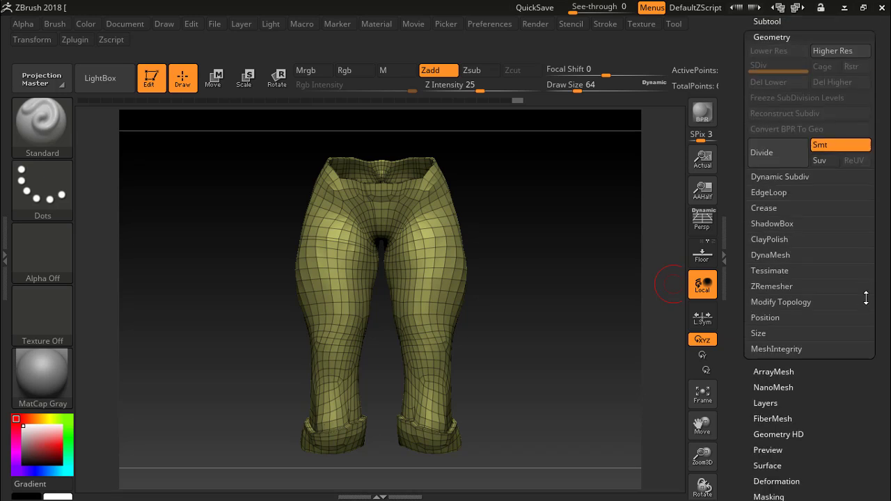
{"action": "scroll", "coordinate": [866, 292], "scroll_direction": "up", "scroll_amount": 2}
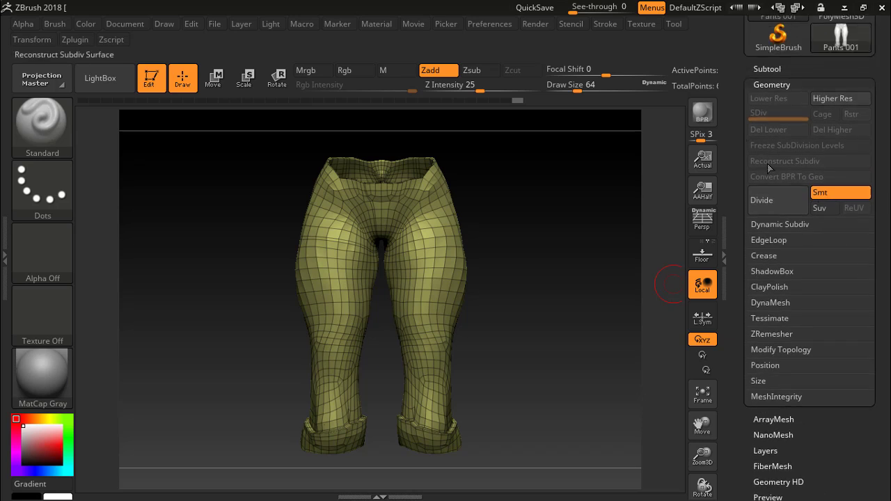
- Try a Divide and undo it, then delete the hidden pockets with Modify Topology > Del Hidden
{"action": "left_click", "coordinate": [768, 200]}
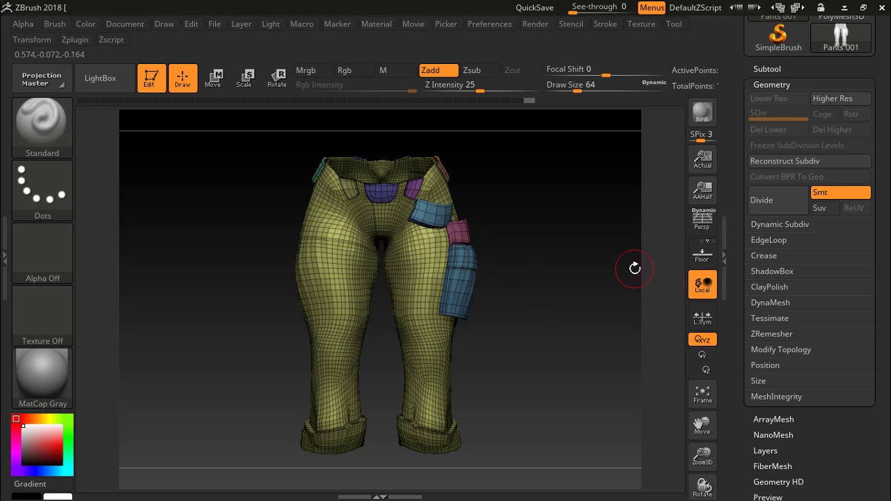
{"action": "key", "text": "ctrl+z"}
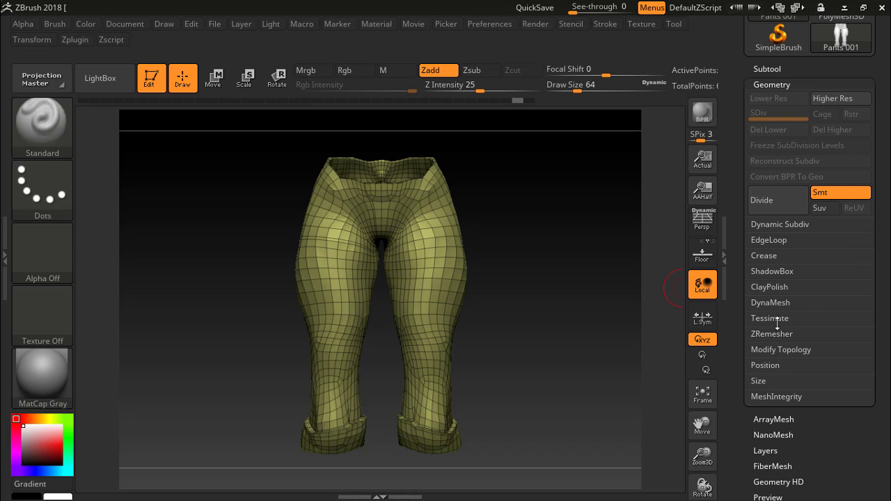
{"action": "left_click", "coordinate": [775, 351]}
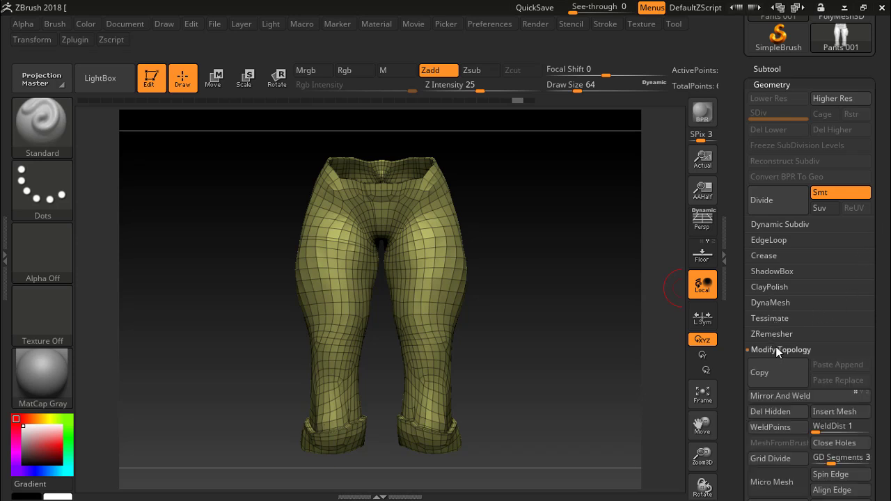
{"action": "scroll", "coordinate": [808, 341], "scroll_direction": "down", "scroll_amount": 3}
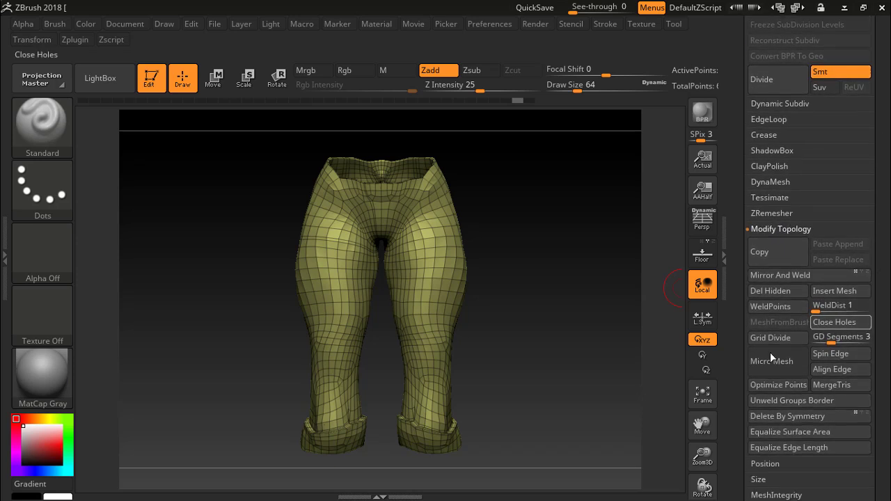
{"action": "left_click", "coordinate": [769, 291]}
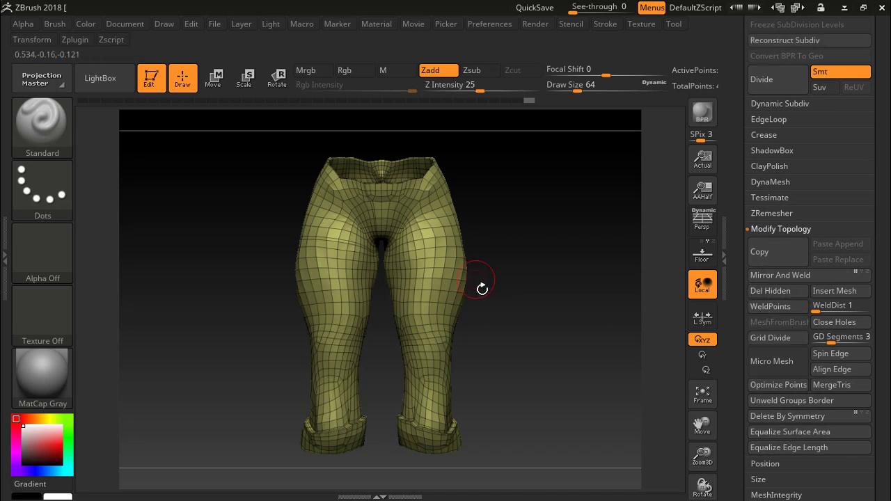
{"action": "scroll", "coordinate": [805, 199], "scroll_direction": "up", "scroll_amount": 2}
- Divide the trouser mesh twice to SDiv 3 and toggle polyframe to inspect the denser mesh
{"action": "scroll", "coordinate": [805, 200], "scroll_direction": "up", "scroll_amount": 1}
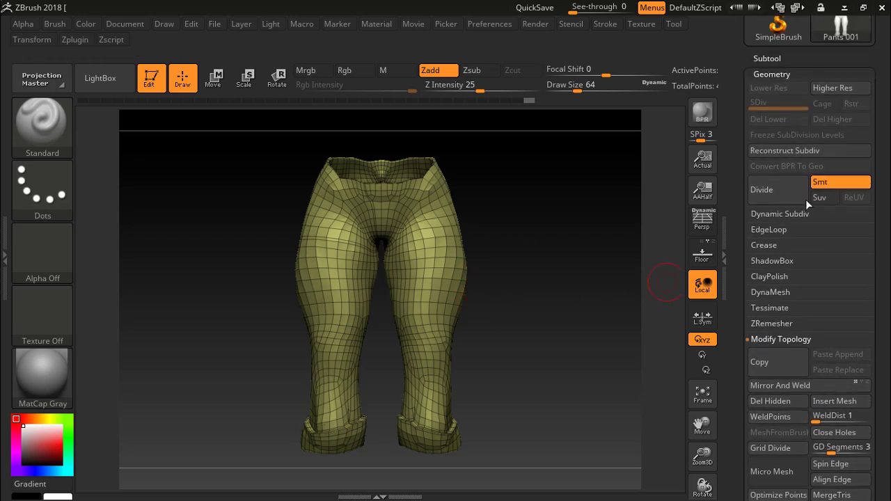
{"action": "left_click", "coordinate": [772, 193]}
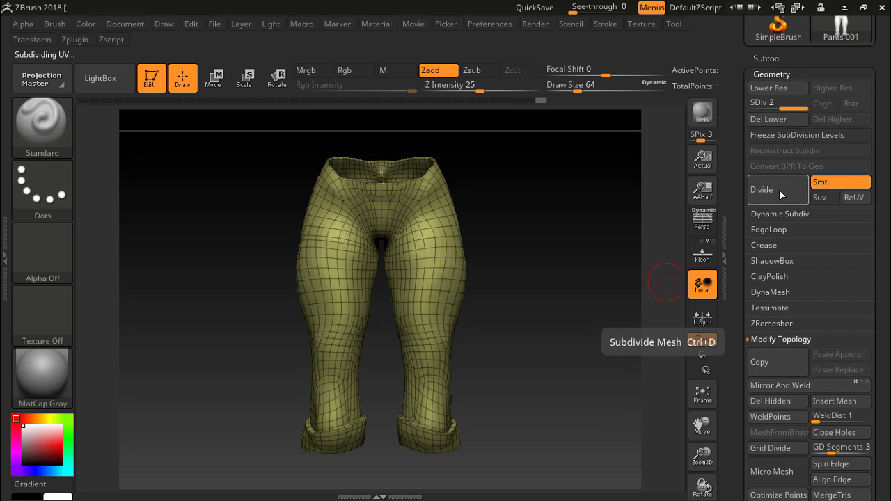
{"action": "left_click", "coordinate": [779, 189]}
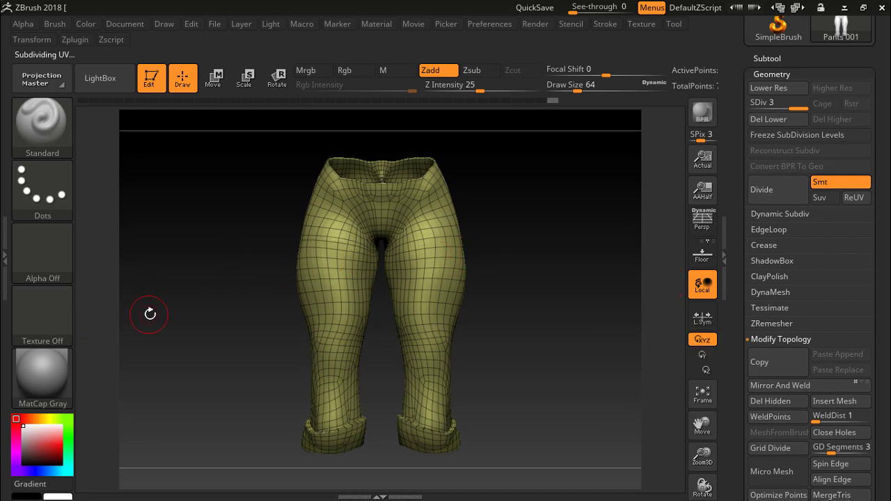
{"action": "key", "text": "shift+f"}
{"action": "key", "text": "shift+f"}
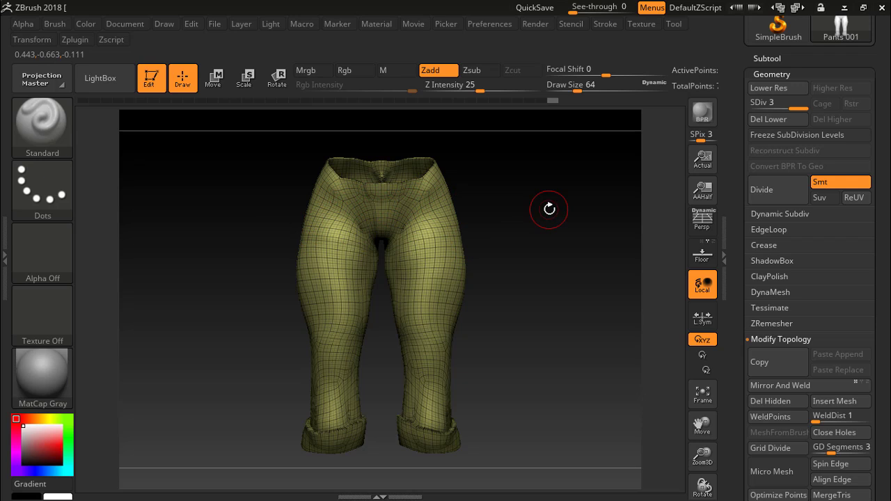
{"action": "left_click_drag", "start_coordinate": [887, 252], "coordinate": [888, 307]}
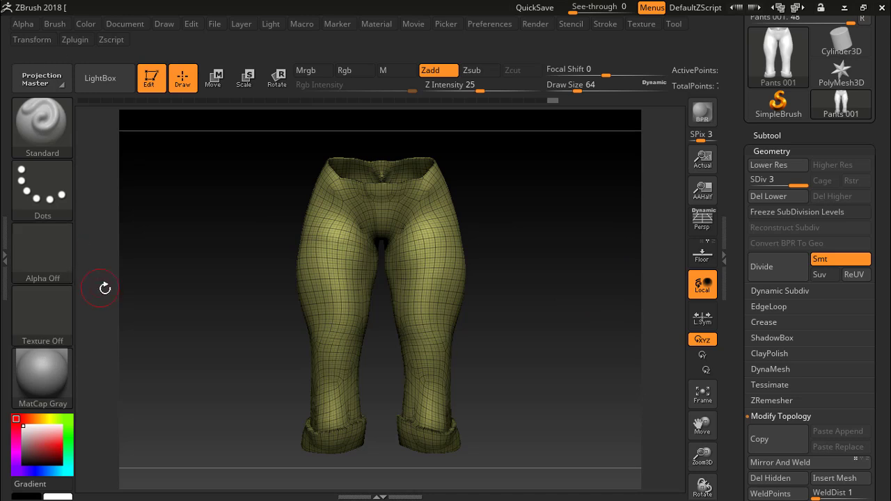
- Hide the polyframe and pick the MaskPen brush at a smaller size
{"action": "key", "text": "shift+f"}
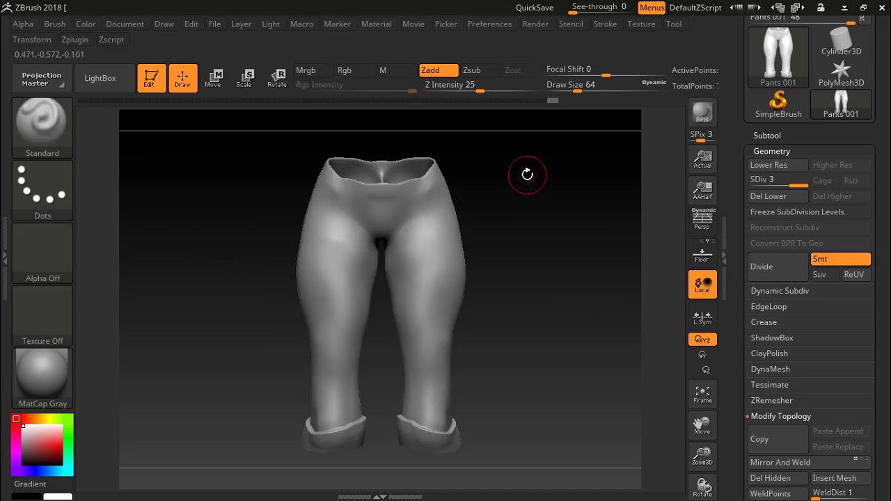
{"action": "left_click", "coordinate": [41, 122]}
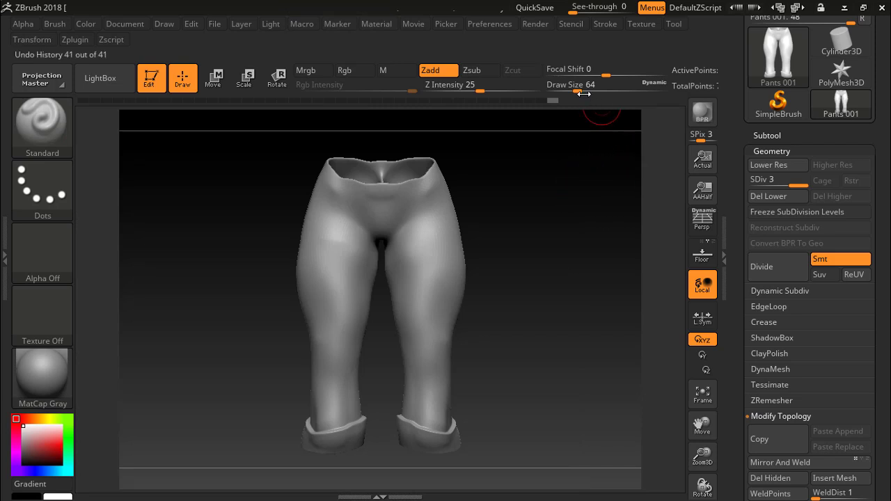
{"action": "left_click_drag", "start_coordinate": [584, 92], "coordinate": [564, 94]}
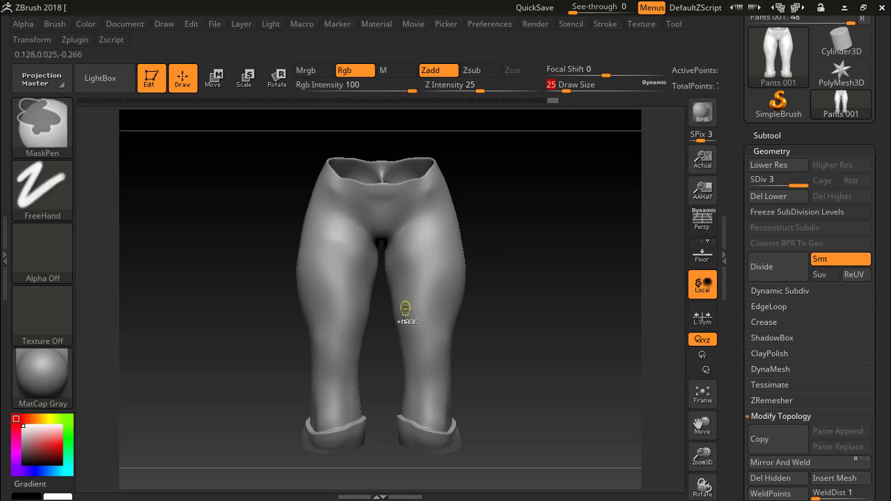
- Mask the NYX letter strokes down the trouser leg and rotate the model to check them
{"action": "left_click_drag", "start_coordinate": [399, 311], "coordinate": [461, 289], "text": "ctrl"}
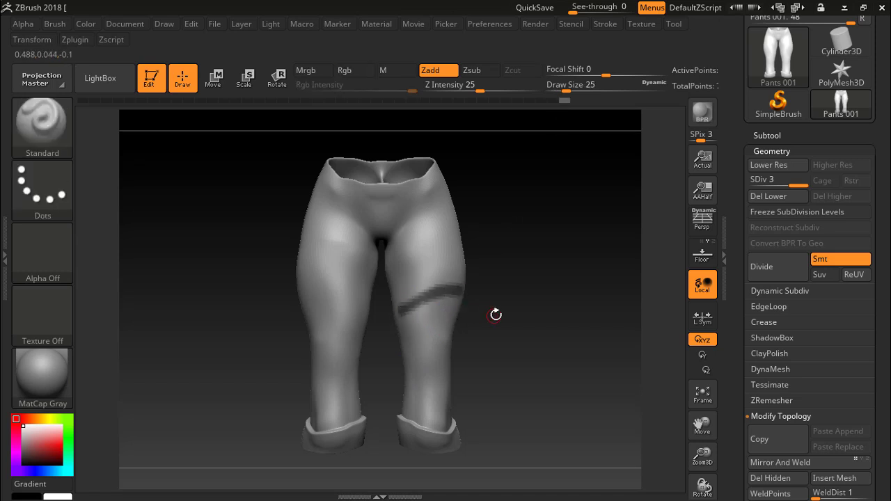
{"action": "left_click_drag", "start_coordinate": [396, 287], "coordinate": [457, 321], "text": "ctrl"}
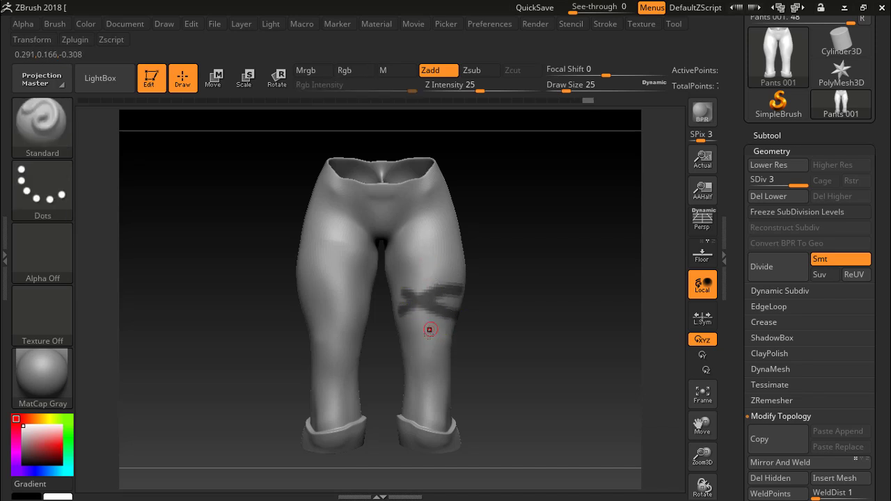
{"action": "mouse_move", "coordinate": [406, 343]}
{"action": "left_mouse_down", "text": "ctrl"}
{"action": "mouse_move", "coordinate": [449, 349]}
{"action": "mouse_move", "coordinate": [406, 375]}
{"action": "mouse_move", "coordinate": [453, 381]}
{"action": "left_mouse_up", "text": "ctrl"}
{"action": "mouse_move", "coordinate": [405, 230]}
{"action": "left_mouse_down", "text": "ctrl"}
{"action": "mouse_move", "coordinate": [443, 246]}
{"action": "mouse_move", "coordinate": [449, 293]}
{"action": "left_mouse_up", "text": "ctrl"}
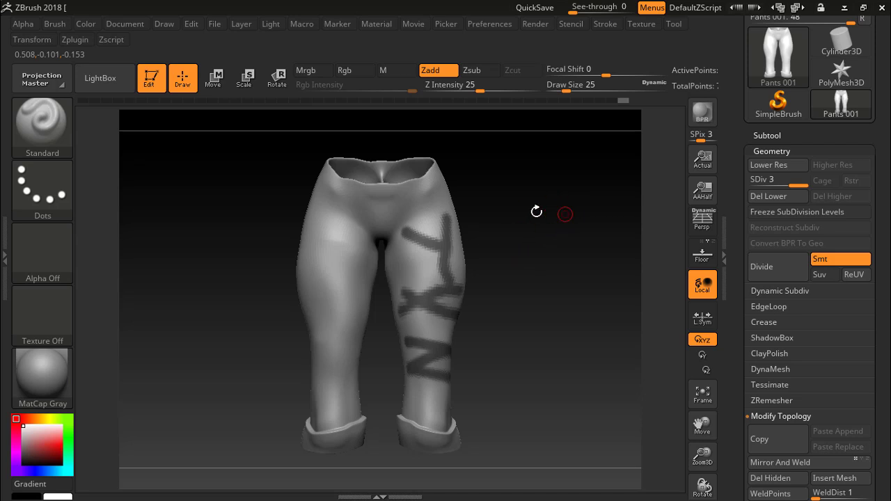
{"action": "left_click_drag", "start_coordinate": [703, 484], "coordinate": [699, 482]}
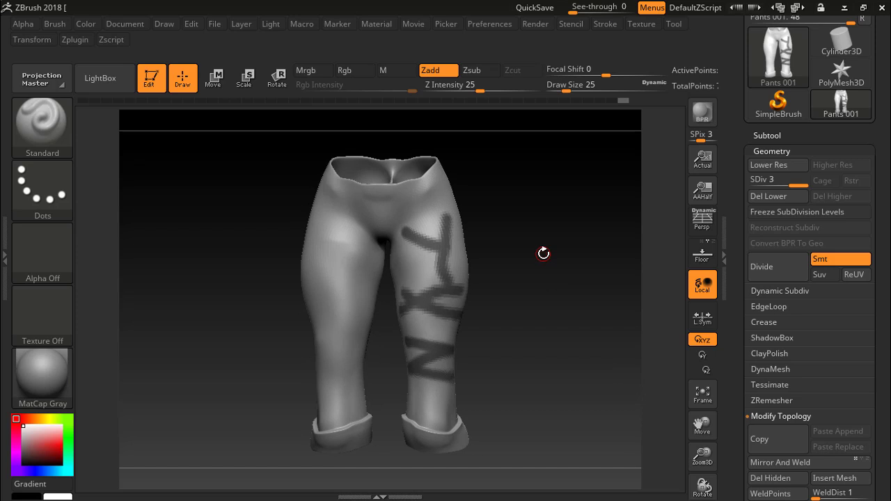
- Invert the mask and inflate the unmasked NYX letters to 10 in Tool > Deformation
{"action": "left_click", "coordinate": [548, 196], "text": "ctrl"}
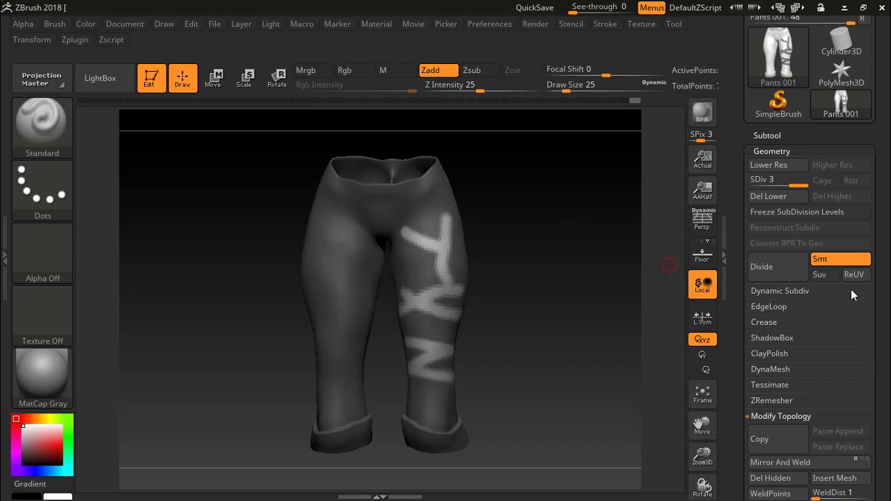
{"action": "left_click", "coordinate": [770, 353]}
{"action": "left_click_drag", "start_coordinate": [886, 294], "coordinate": [869, 162]}
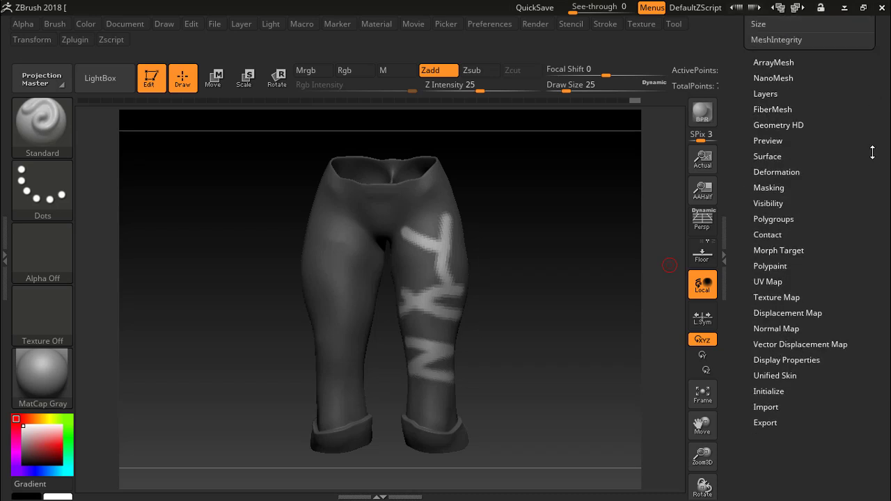
{"action": "left_click", "coordinate": [777, 348]}
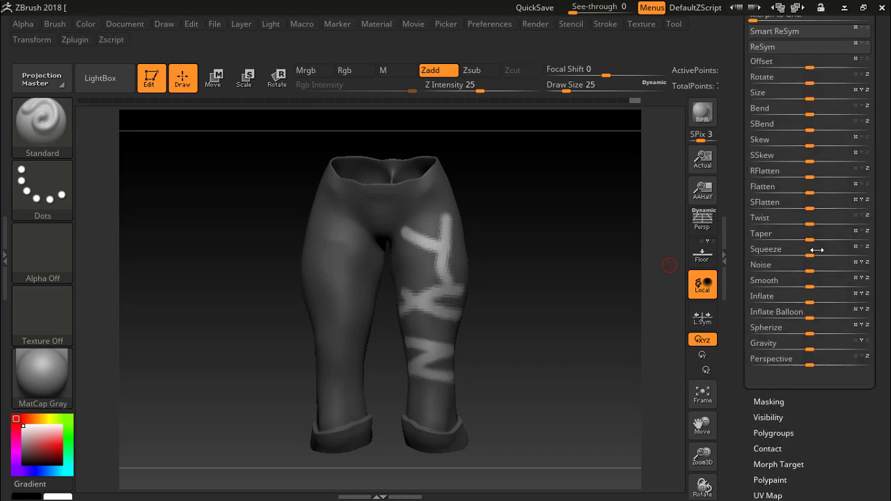
{"action": "left_click_drag", "start_coordinate": [810, 279], "coordinate": [815, 278]}
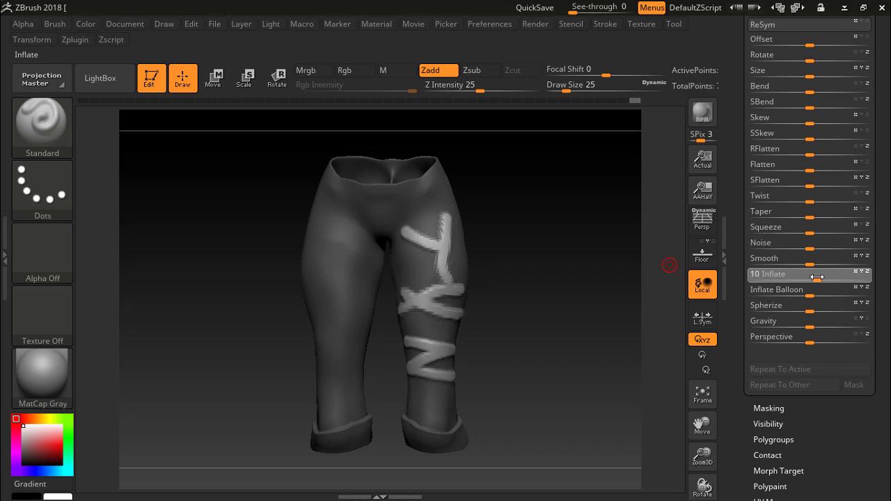
{"action": "left_click_drag", "start_coordinate": [817, 278], "coordinate": [817, 277]}
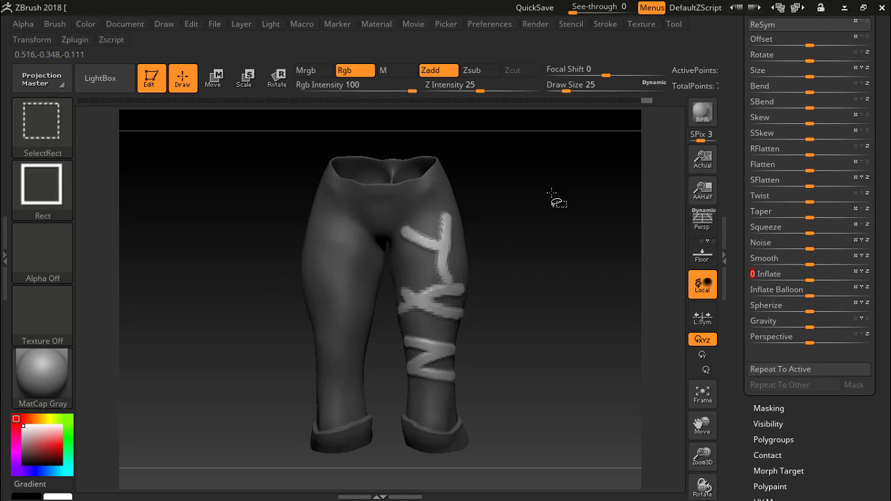
- Undo twice and redo three times to compare the lettering before and after inflation
{"action": "key", "text": "ctrl+shift"}
{"action": "key", "text": "ctrl+z"}
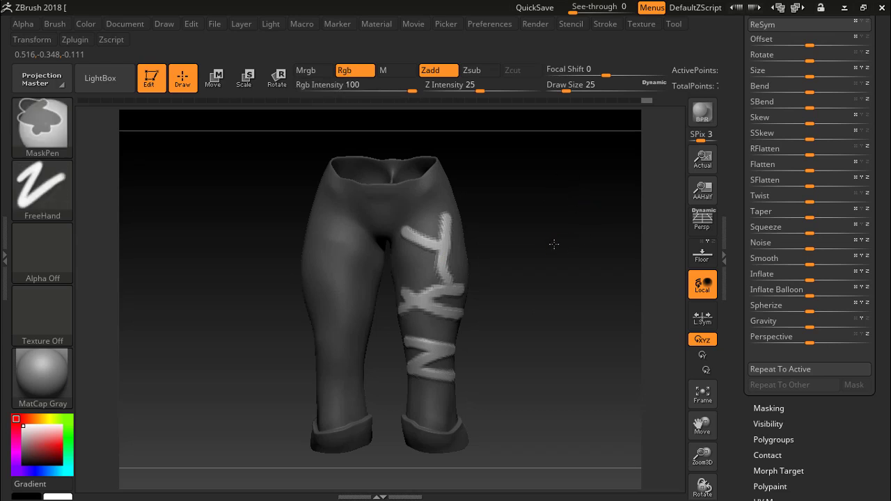
{"action": "key", "text": "ctrl+z"}
{"action": "key", "text": "ctrl+z"}
{"action": "key", "text": "ctrl+z"}
{"action": "key", "text": "ctrl+shift+z"}
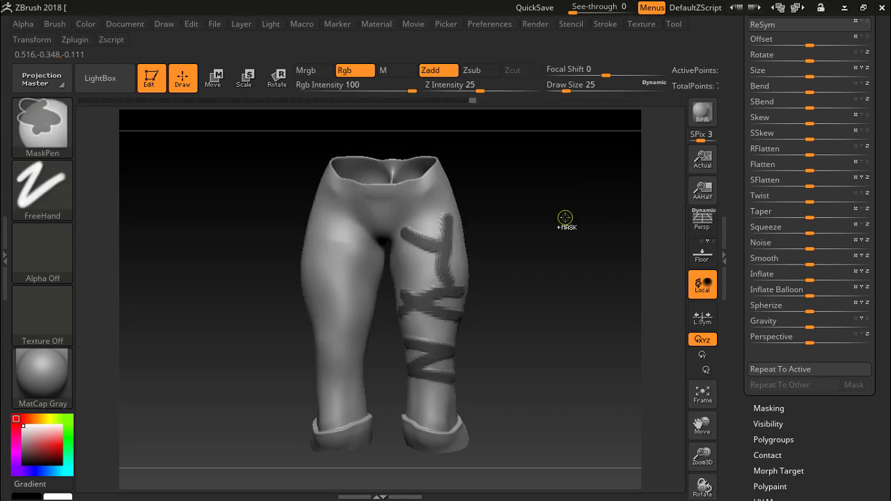
{"action": "key", "text": "ctrl+shift+z"}
{"action": "key", "text": "ctrl+shift+z"}
{"action": "key", "text": "ctrl+shift+z"}
{"action": "key", "text": "ctrl+shift+z"}
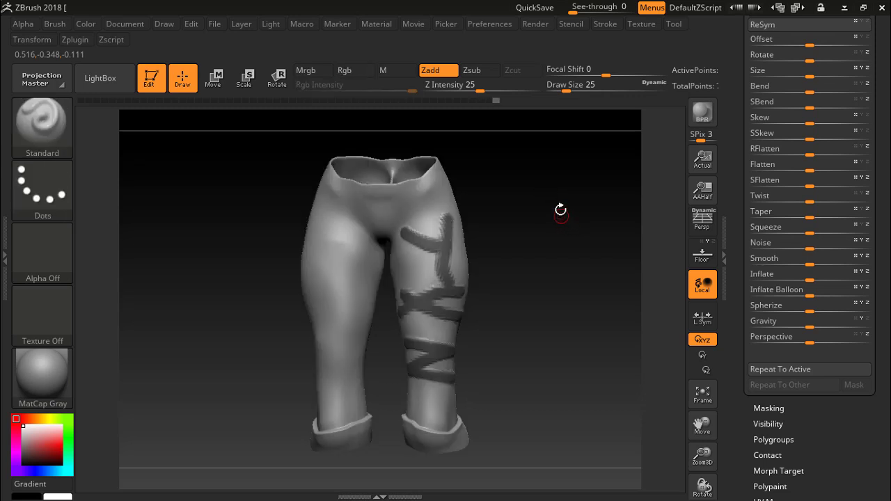
{"action": "key", "text": "ctrl+shift+z"}
{"action": "key", "text": "ctrl+shift+z"}
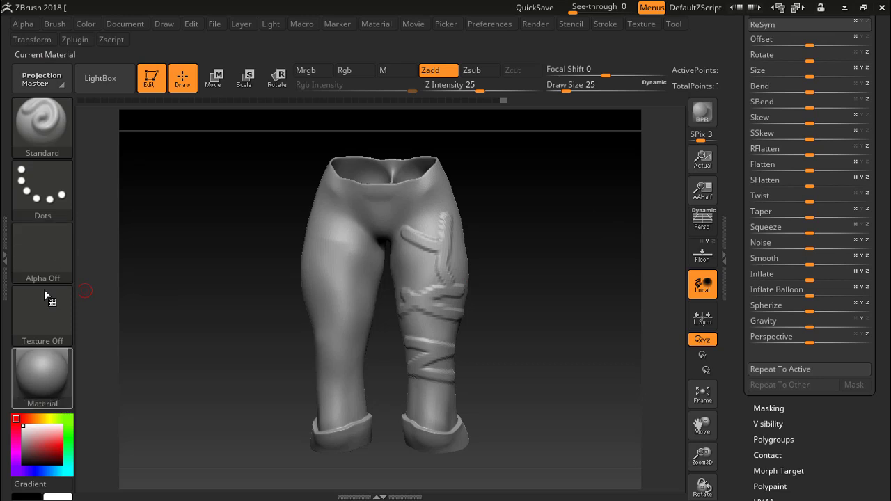
- Select the Smooth brush at draw size 68 and soften the raised lettering on the thigh
{"action": "left_click", "coordinate": [42, 124]}
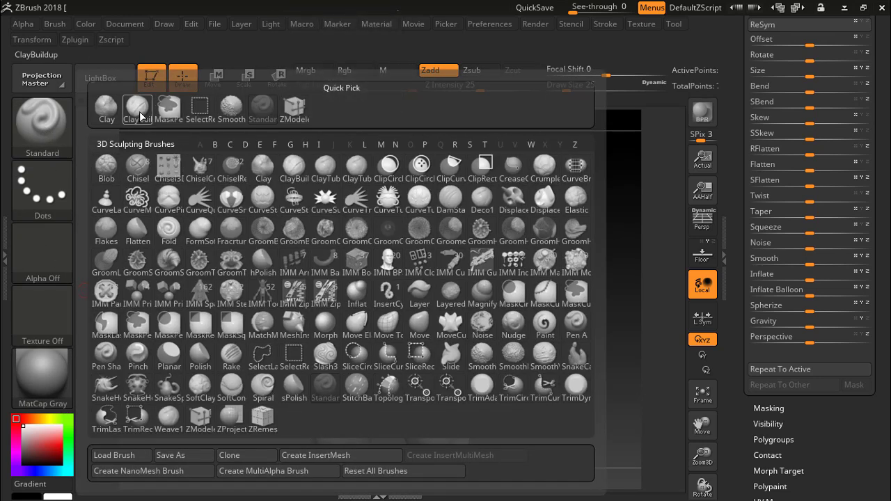
{"action": "left_click", "coordinate": [233, 110]}
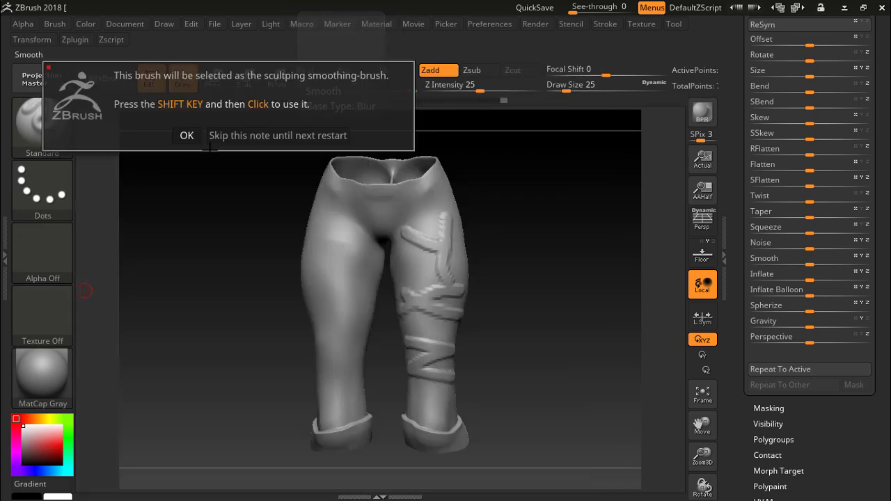
{"action": "left_click", "coordinate": [186, 135]}
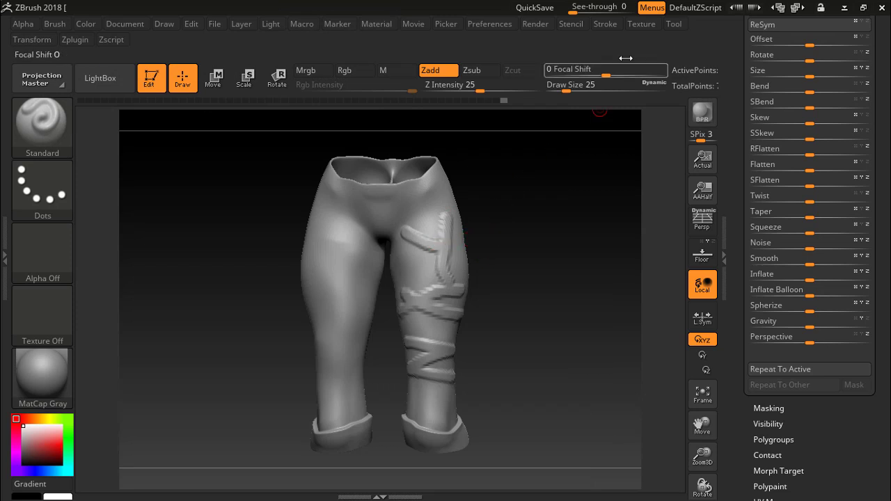
{"action": "left_click_drag", "start_coordinate": [567, 90], "coordinate": [578, 90]}
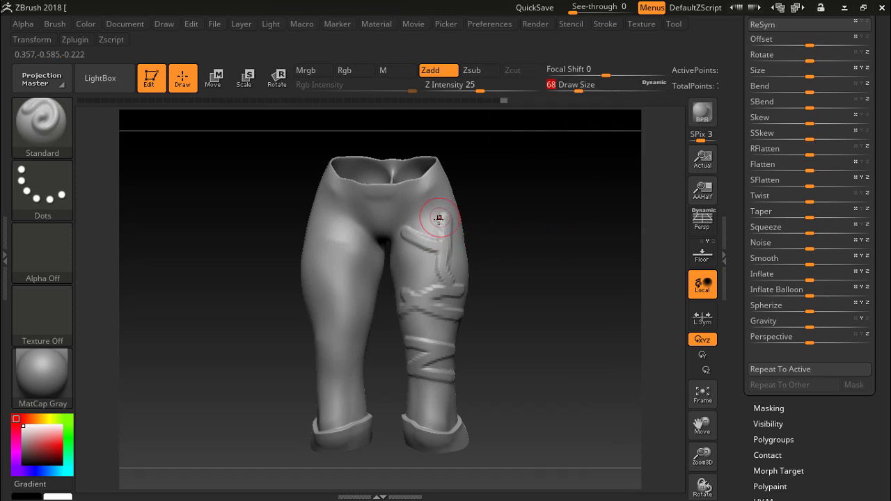
{"action": "mouse_move", "coordinate": [431, 230]}
{"action": "left_mouse_down", "text": "shift"}
{"action": "mouse_move", "coordinate": [454, 219]}
{"action": "mouse_move", "coordinate": [458, 269]}
{"action": "mouse_move", "coordinate": [408, 249]}
{"action": "left_mouse_up", "text": "shift"}
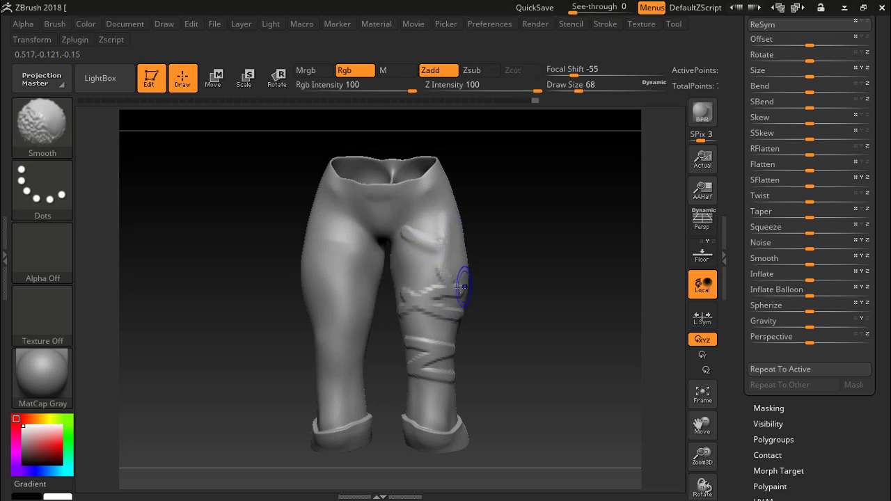
{"action": "left_click", "coordinate": [68, 123]}
{"action": "left_click", "coordinate": [39, 130]}
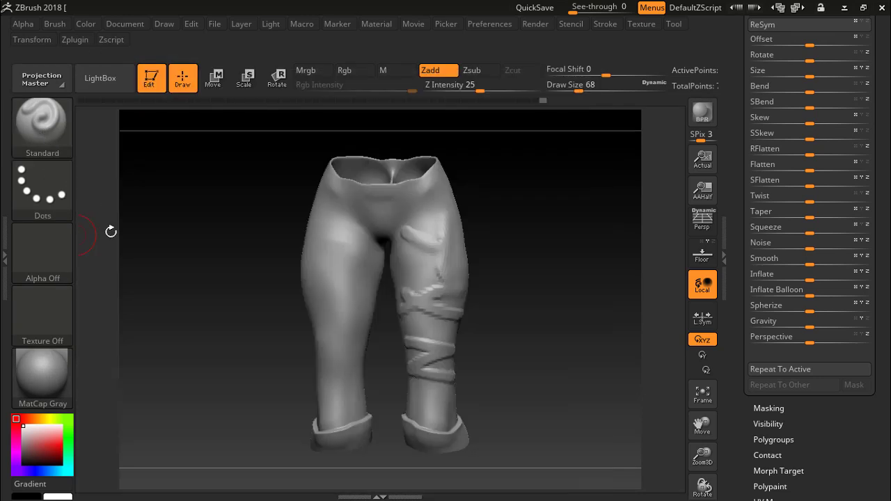
{"action": "left_click", "coordinate": [43, 125]}
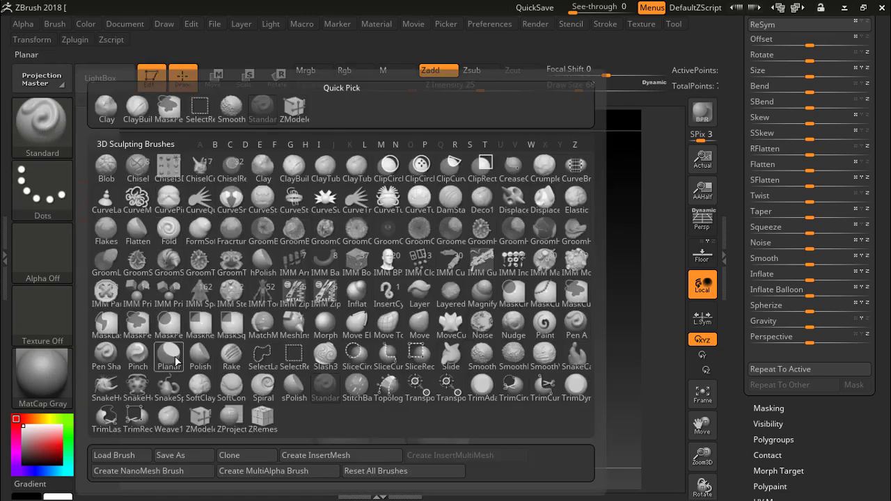
- Switch to the Pinch brush and pinch sharp creases into the lower-leg bands
{"action": "left_click", "coordinate": [139, 361]}
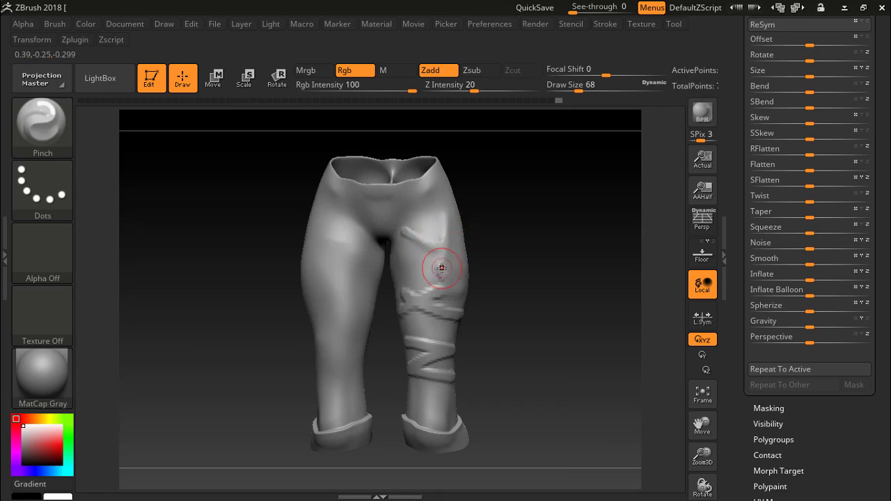
{"action": "left_click_drag", "start_coordinate": [433, 277], "coordinate": [435, 313]}
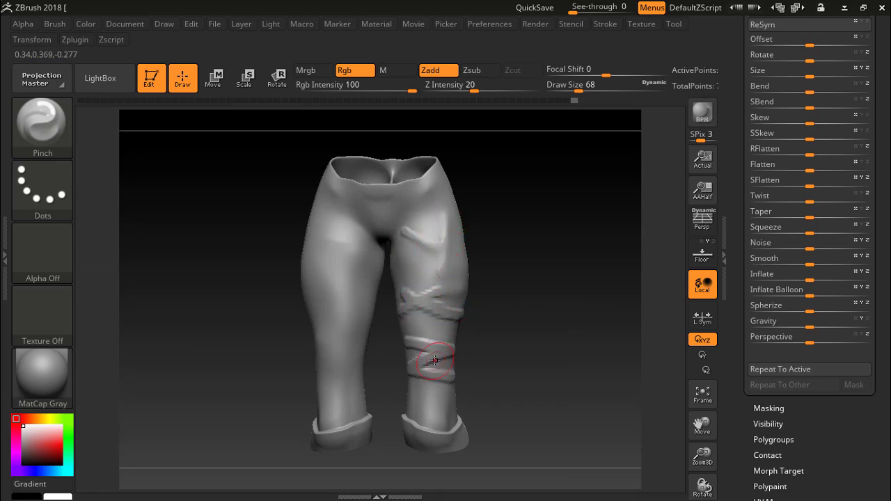
{"action": "left_click_drag", "start_coordinate": [435, 360], "coordinate": [441, 354]}
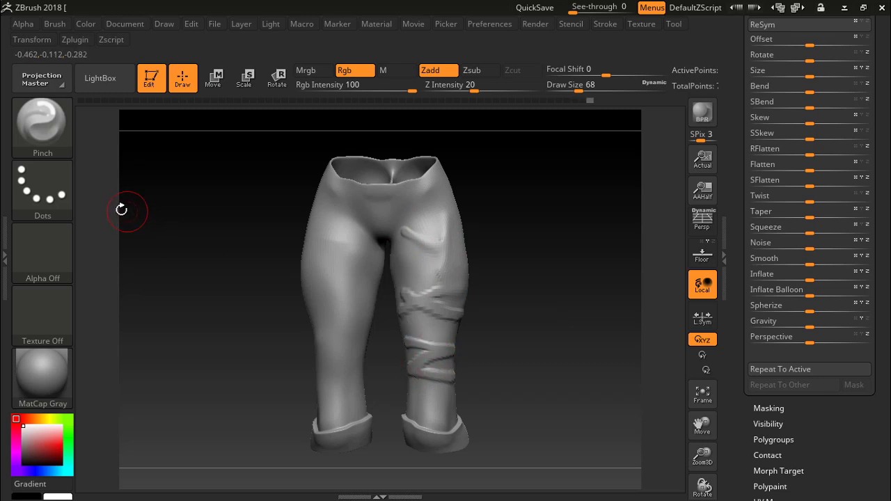
- Set Smooth as the smoothing brush, soften the knee folds, and pinch a new thigh fold
{"action": "left_click", "coordinate": [47, 128]}
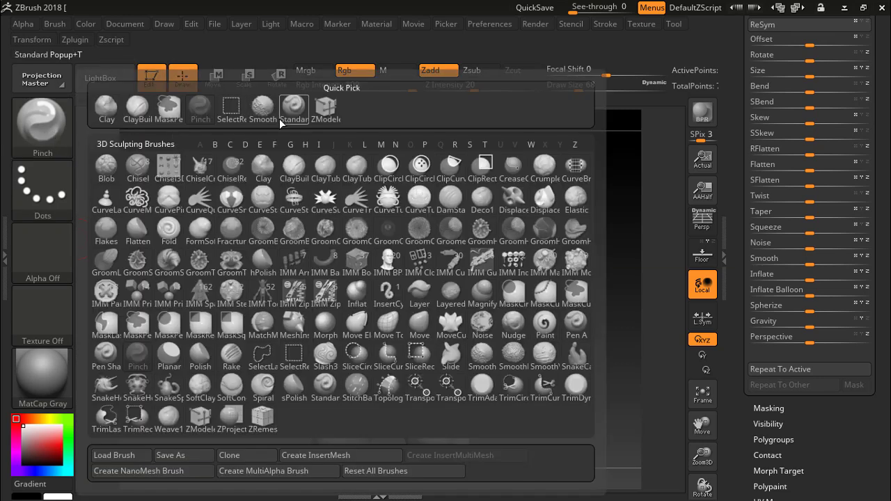
{"action": "left_click", "coordinate": [264, 108]}
{"action": "left_click", "coordinate": [221, 137]}
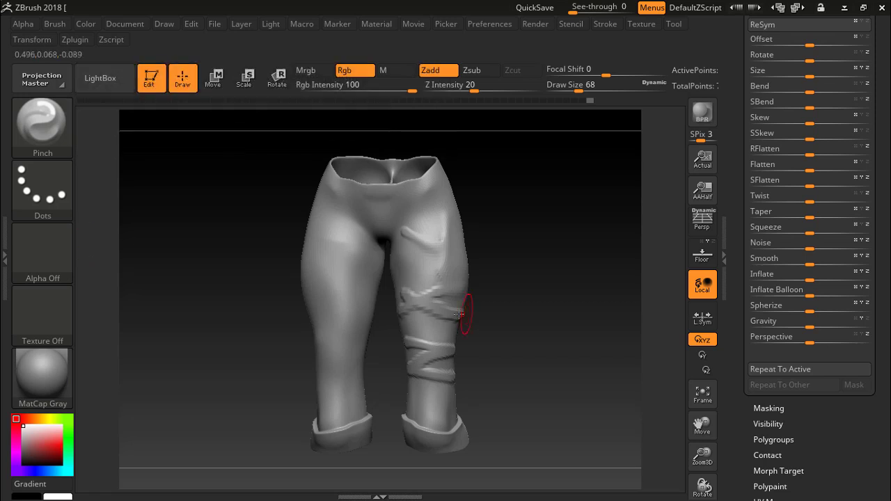
{"action": "mouse_move", "coordinate": [420, 300]}
{"action": "left_mouse_down", "text": "shift"}
{"action": "mouse_move", "coordinate": [449, 374]}
{"action": "mouse_move", "coordinate": [411, 255]}
{"action": "left_mouse_up", "text": "shift"}
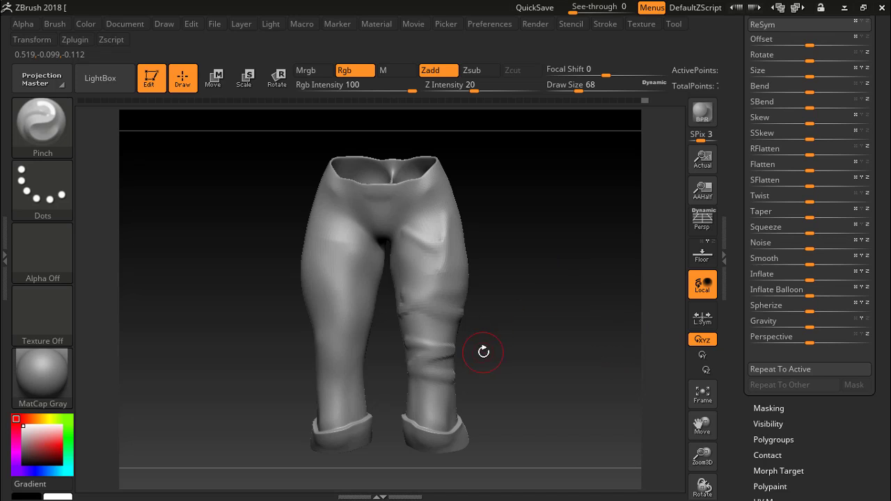
{"action": "left_click_drag", "start_coordinate": [440, 340], "coordinate": [437, 359]}
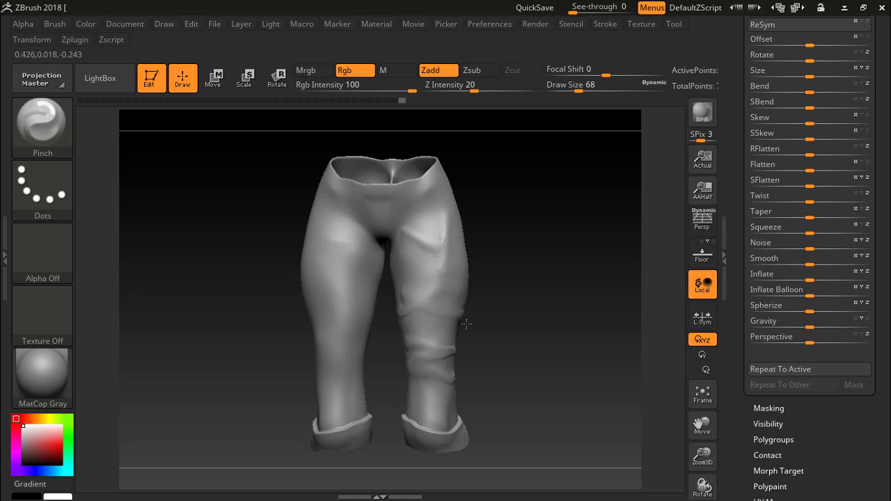
{"action": "mouse_move", "coordinate": [422, 284]}
{"action": "left_mouse_down"}
{"action": "mouse_move", "coordinate": [437, 251]}
{"action": "mouse_move", "coordinate": [421, 234]}
{"action": "mouse_move", "coordinate": [457, 295]}
{"action": "left_mouse_up"}
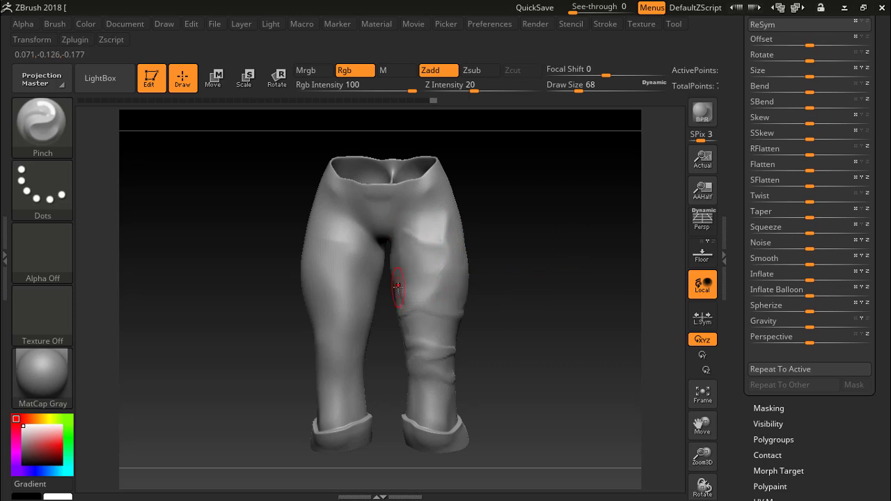